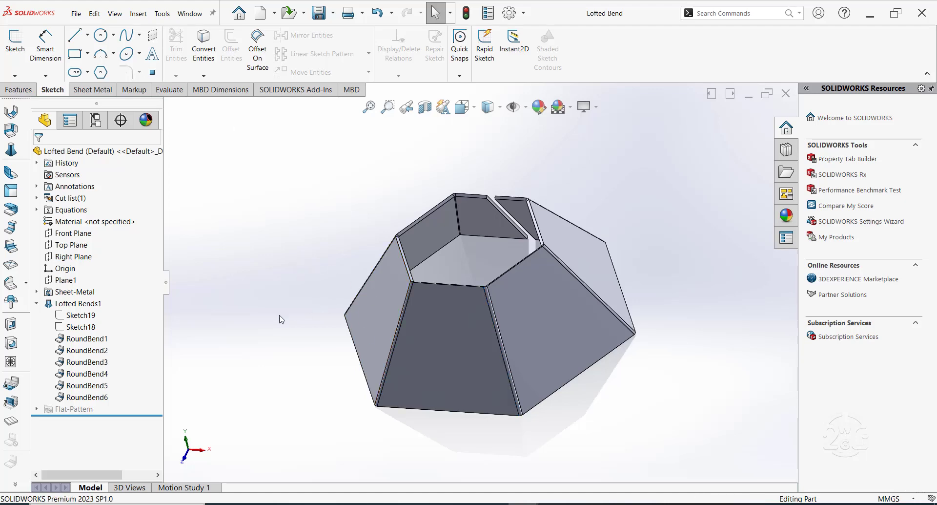
# Step: Orbit the Lofted Bend part to inspect it, then open the Window menu
pyautogui.moveTo(277, 315); pyautogui.dragTo(287, 290, button='middle')
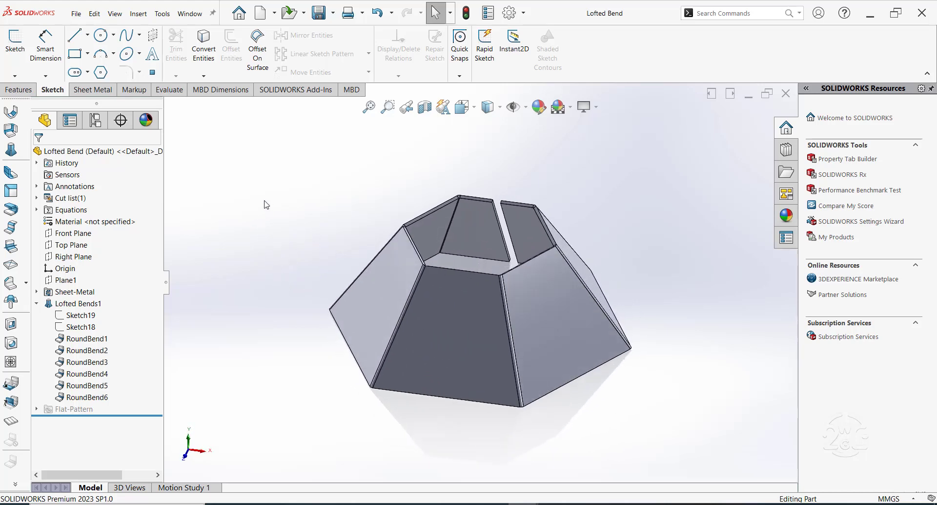
pyautogui.click(200, 15)
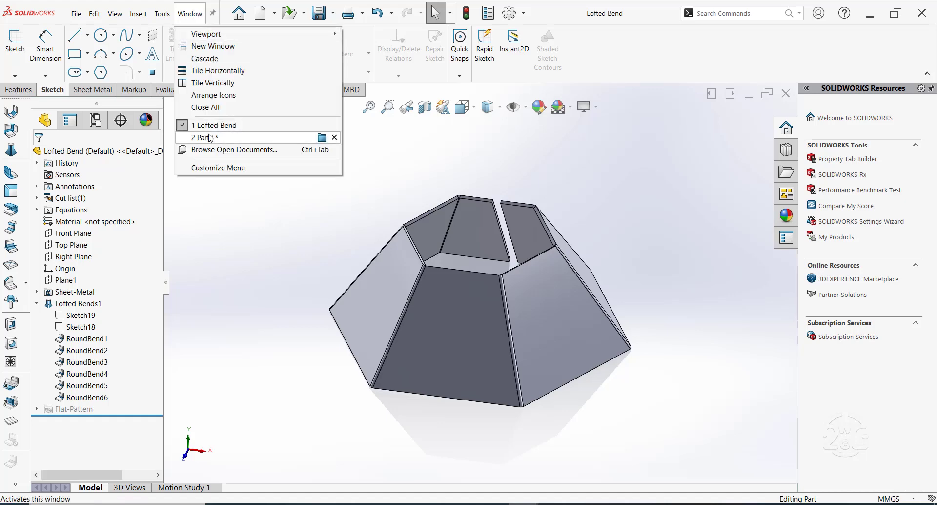
# Step: Switch to the empty Part3 and start a sketch on the Top Plane
pyautogui.click(320, 189)
pyautogui.hotkey('ctrl', 'w')
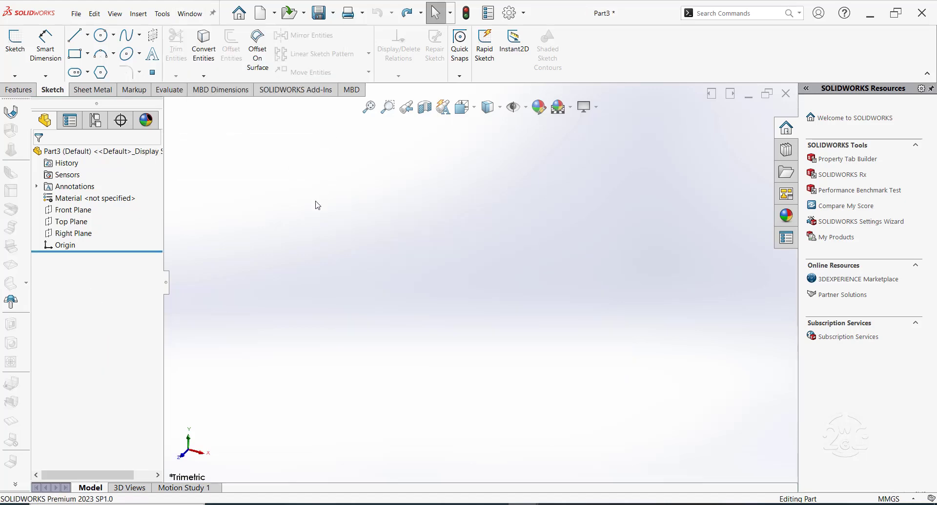
pyautogui.click(76, 226)
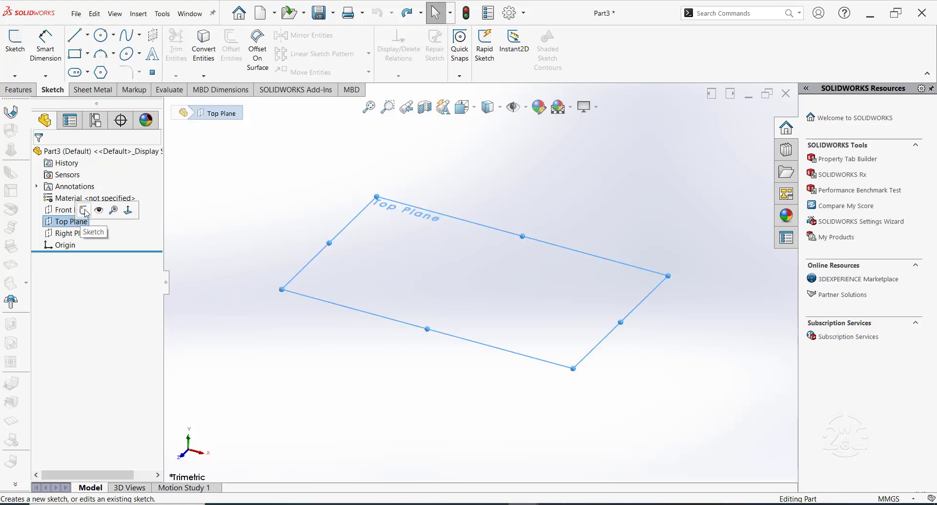
pyautogui.click(83, 212)
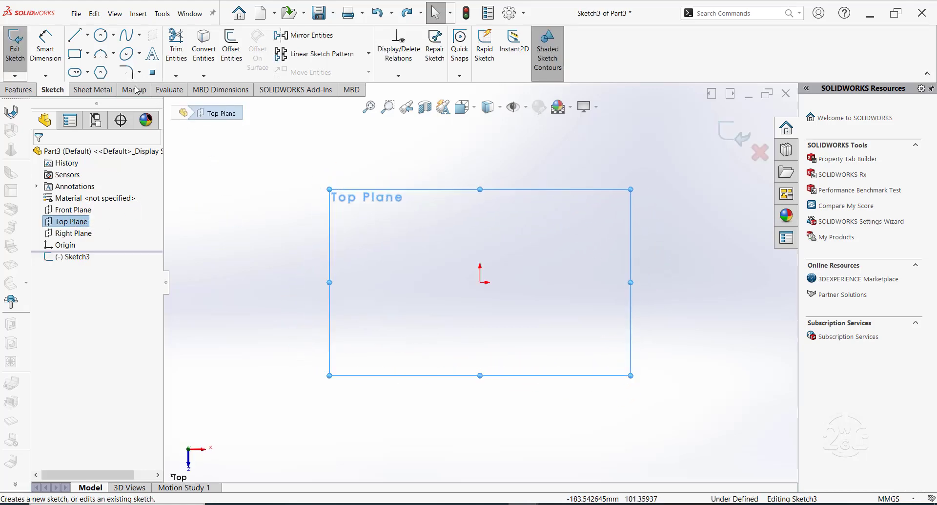
# Step: Draw a six-sided polygon centred on the origin
pyautogui.click(101, 73)
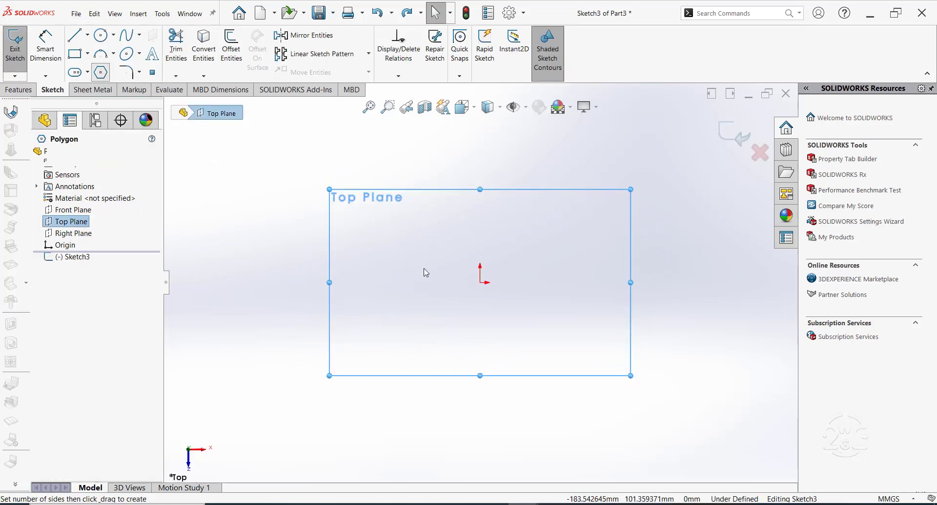
pyautogui.click(480, 282)
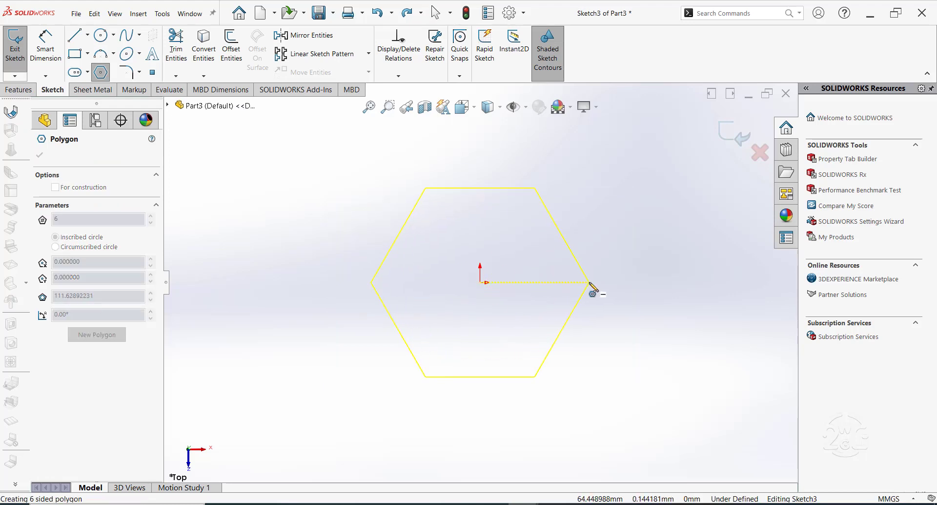
pyautogui.click(592, 283)
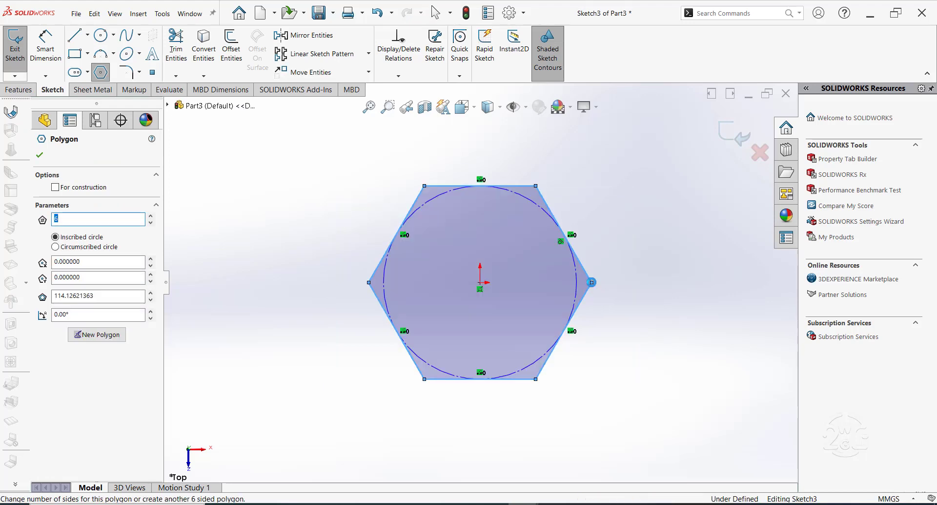
pyautogui.press('Escape')
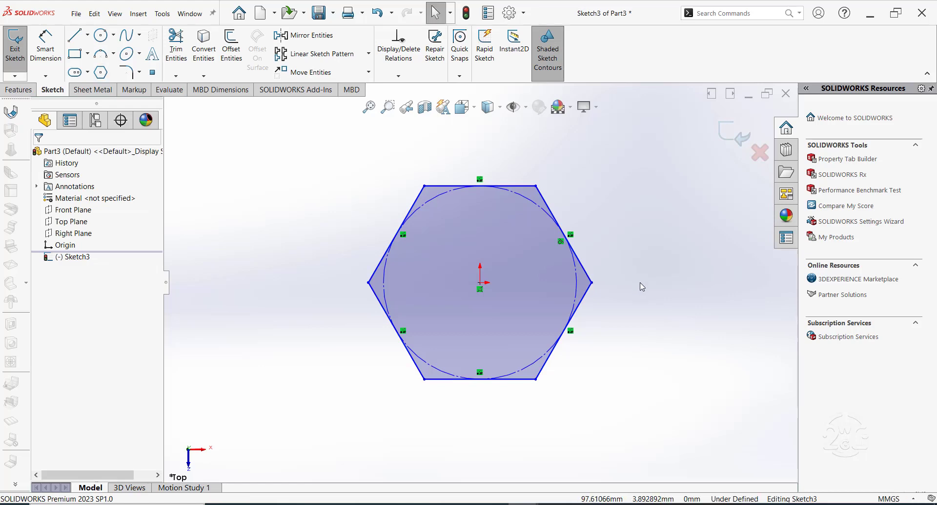
# Step: Constrain the hexagon's right corner horizontal with the centre point
pyautogui.click(592, 283)
pyautogui.keyDown('ctrl'); pyautogui.click(480, 283); pyautogui.keyUp('ctrl')
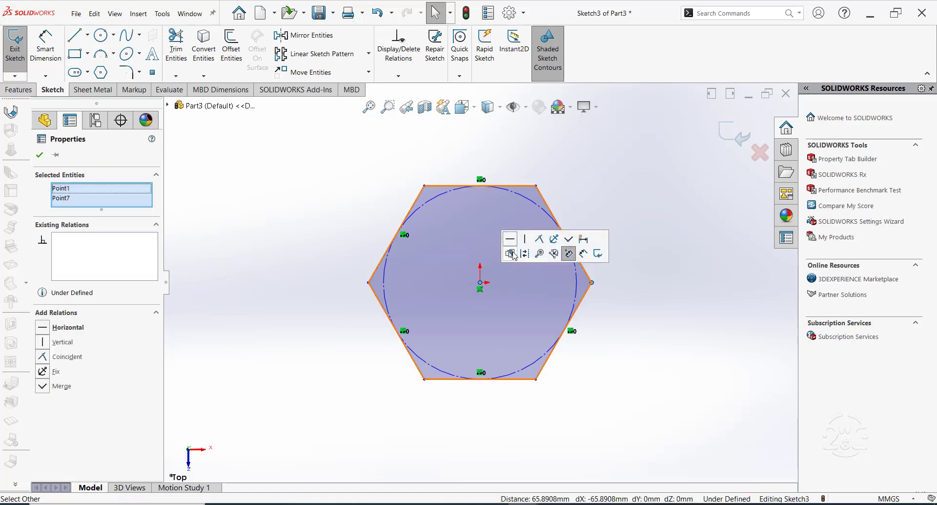
pyautogui.click(510, 238)
pyautogui.click(637, 227)
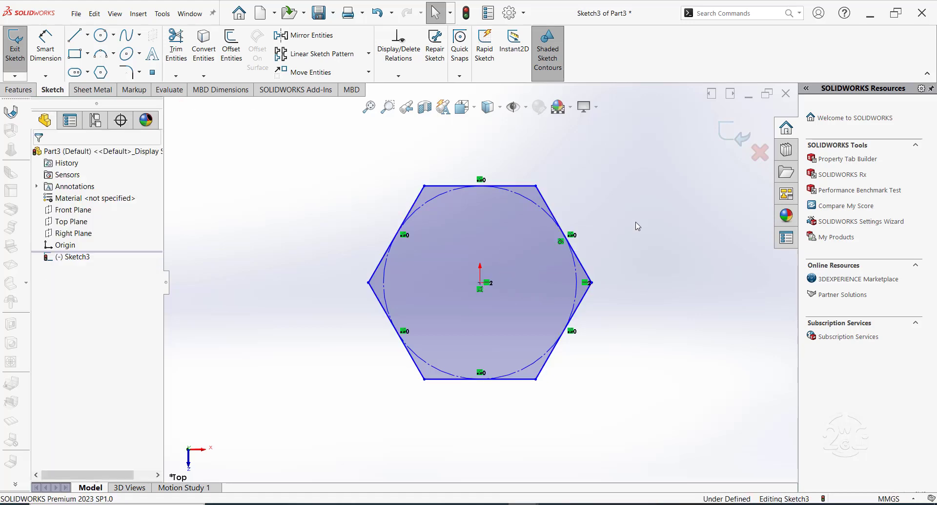
pyautogui.click(46, 52)
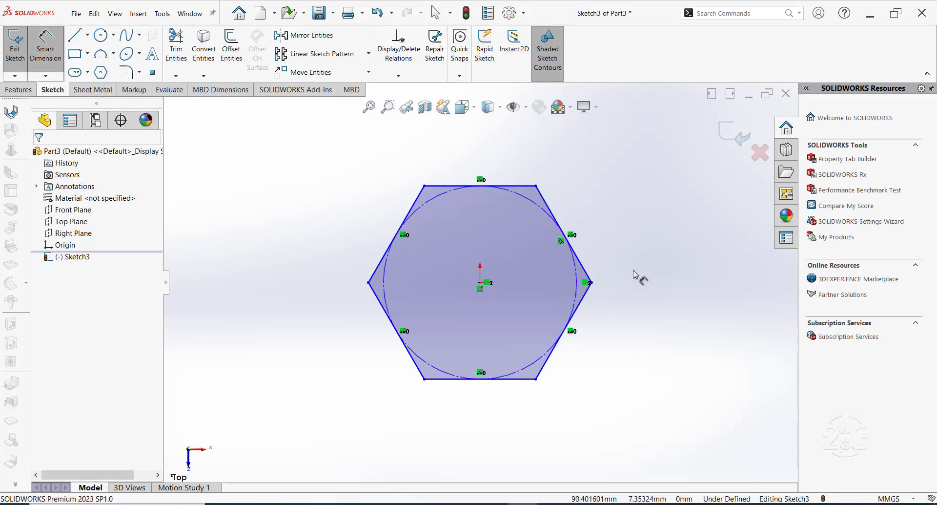
# Step: Dimension the origin-to-right-corner distance at 70 mm, fully defining the hexagon
pyautogui.click(591, 283)
pyautogui.click(480, 283)
pyautogui.click(540, 438)
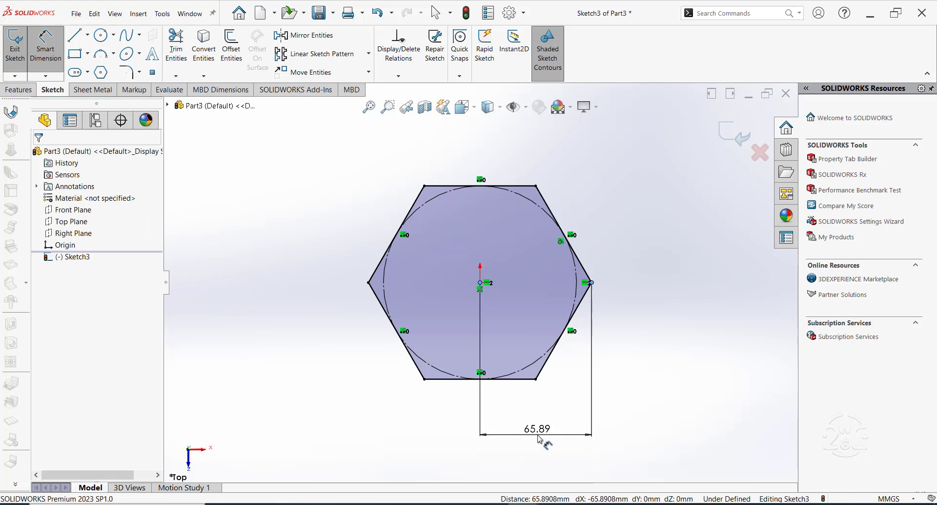
pyautogui.write('70')
pyautogui.press('Return')
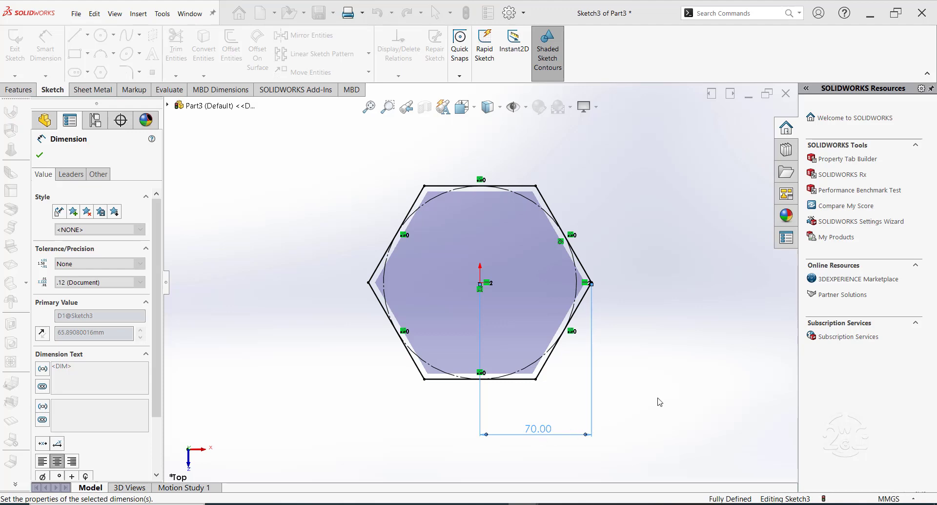
pyautogui.press('Escape')
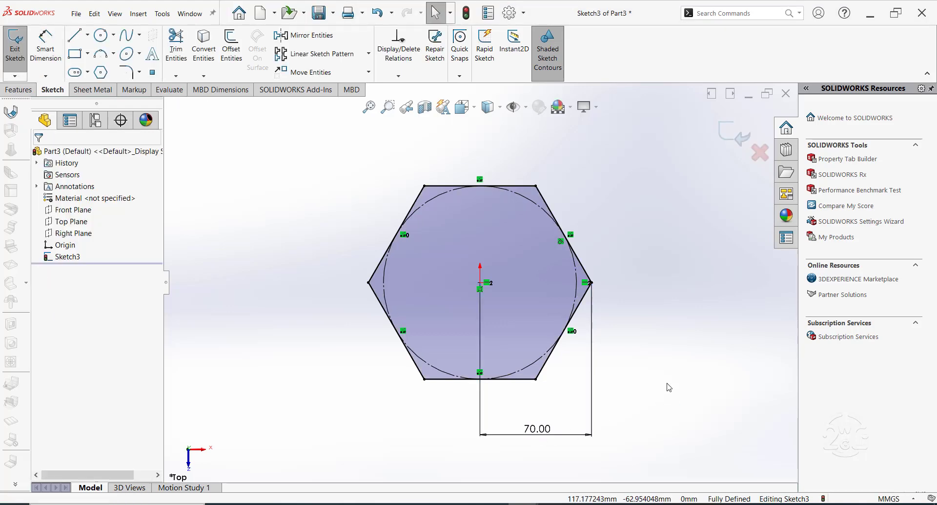
# Step: Draw a vertical centerline from the origin to the top edge's midpoint
pyautogui.click(88, 35)
pyautogui.click(77, 64)
pyautogui.click(474, 217)
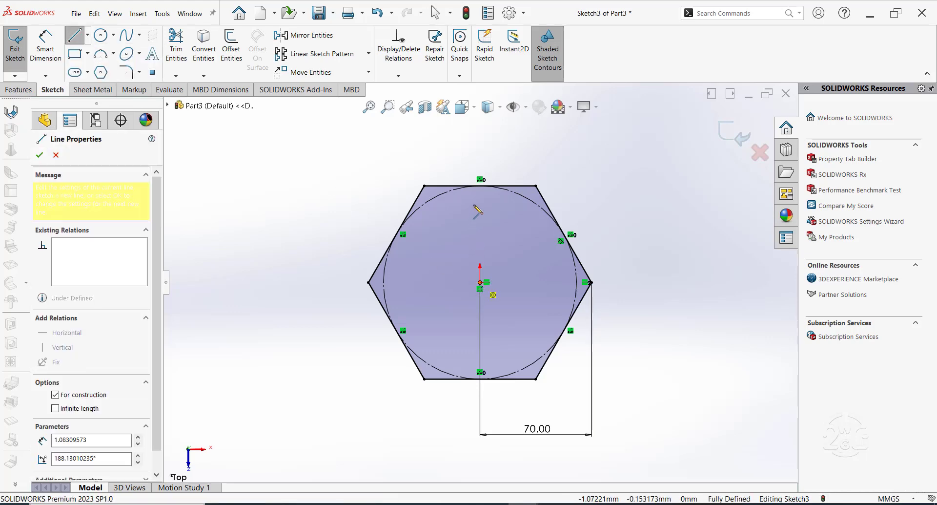
pyautogui.click(481, 185)
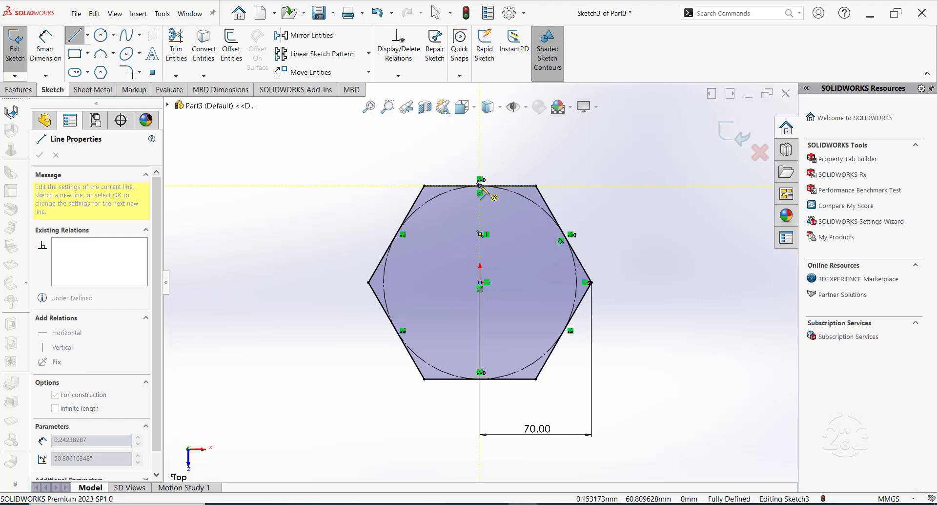
pyautogui.press('Escape')
pyautogui.press('Escape')
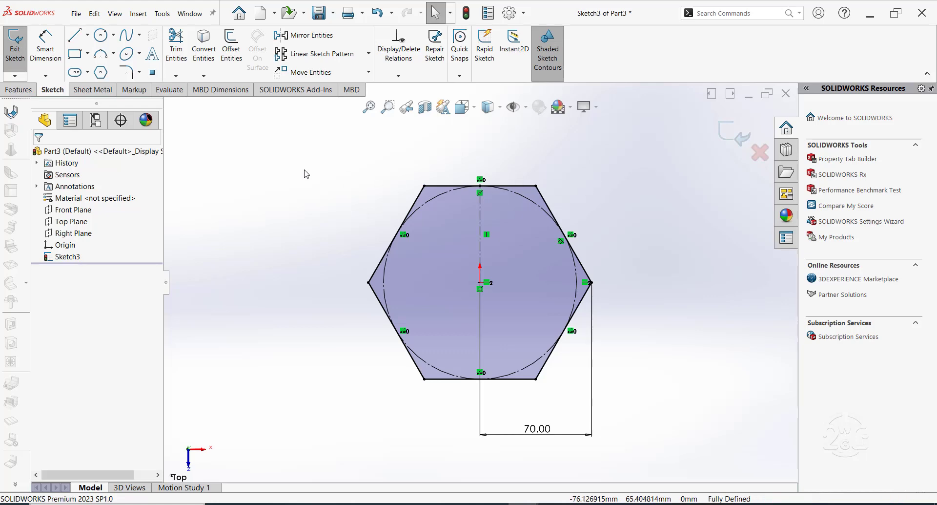
# Step: Offset the centerline 1 mm bi-directionally, keeping the new lines as construction geometry
pyautogui.click(232, 52)
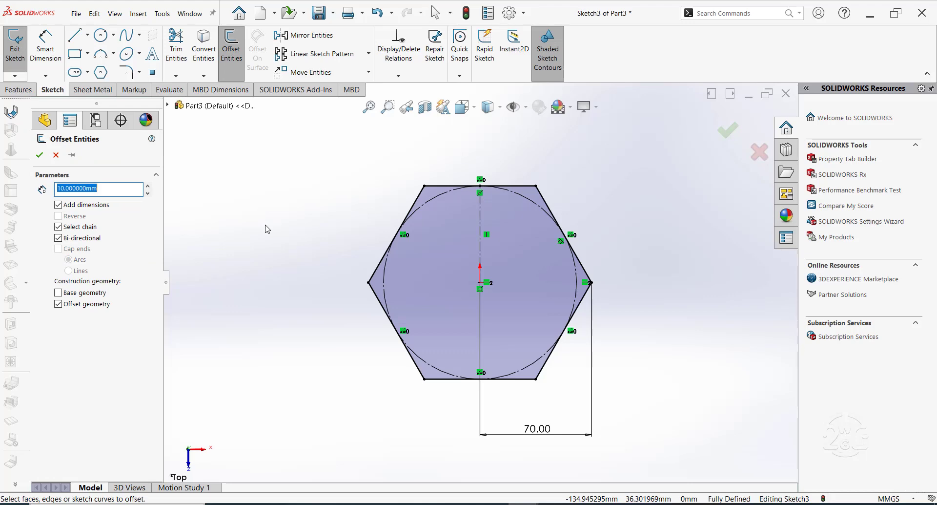
pyautogui.write('1')
pyautogui.press('Return')
pyautogui.click(480, 230)
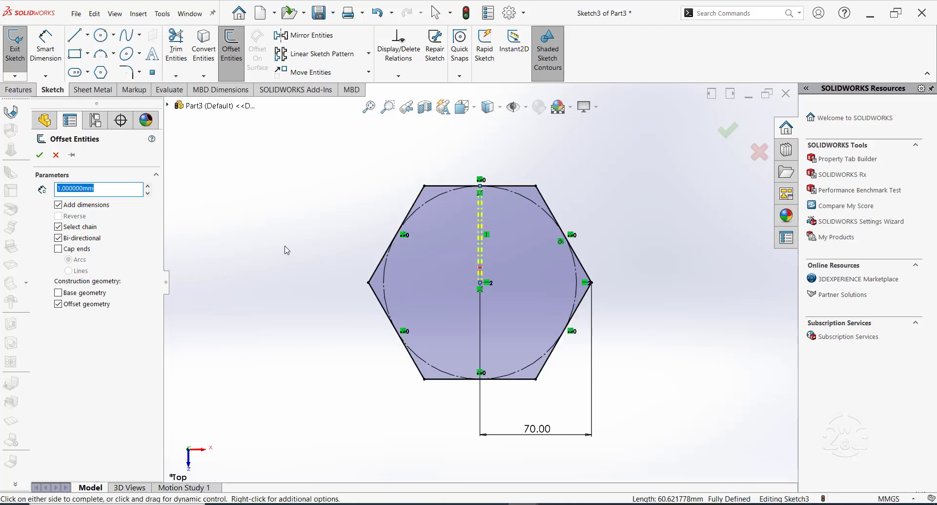
pyautogui.click(59, 238)
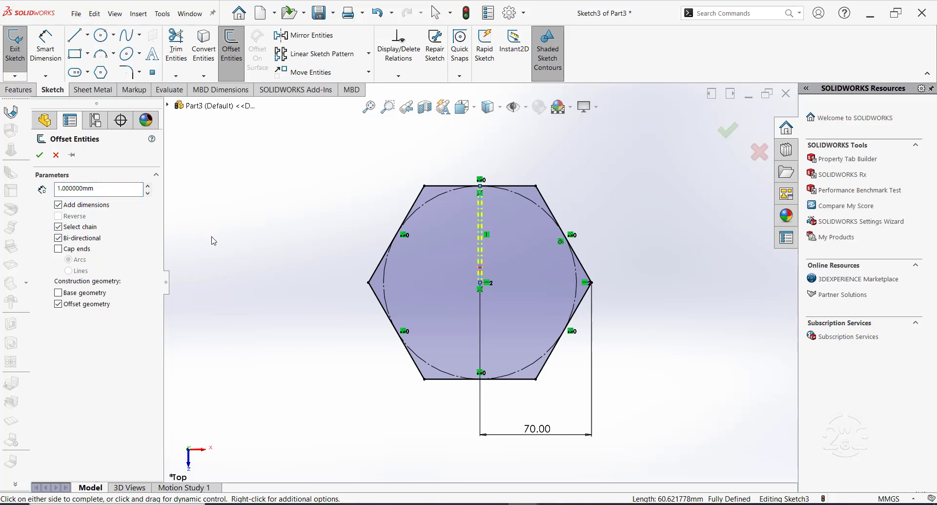
pyautogui.click(59, 304)
pyautogui.click(59, 305)
pyautogui.click(40, 154)
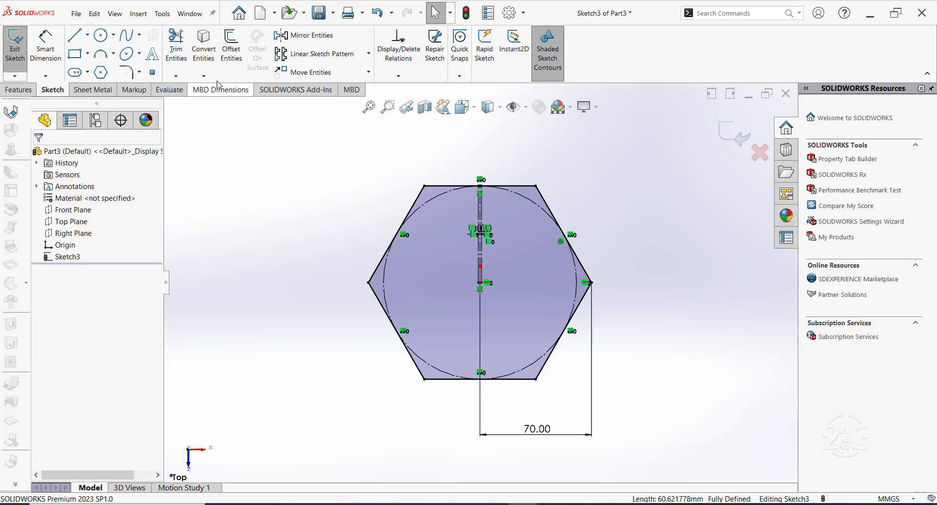
# Step: Trim the hexagon's top edge between the two offset lines to open a slit
pyautogui.click(177, 49)
pyautogui.scroll(-8, 490, 198)
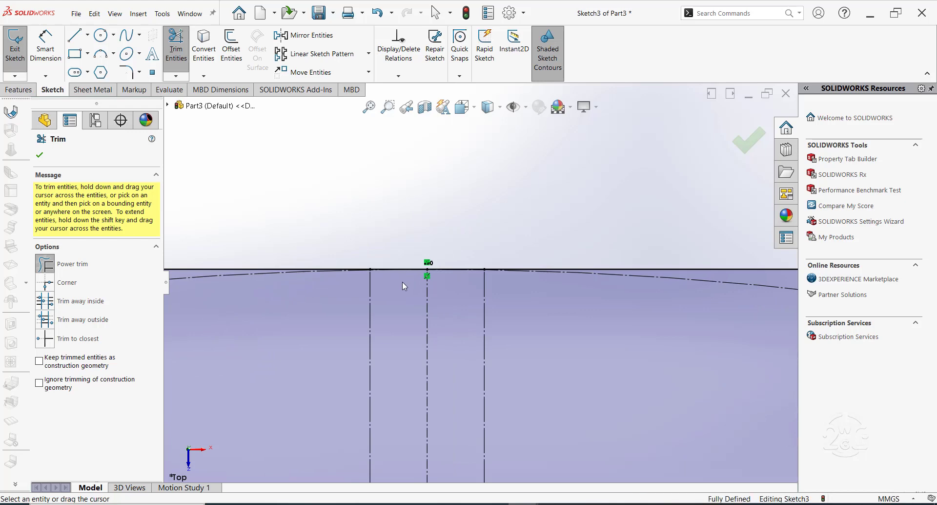
pyautogui.moveTo(403, 285); pyautogui.dragTo(406, 255)
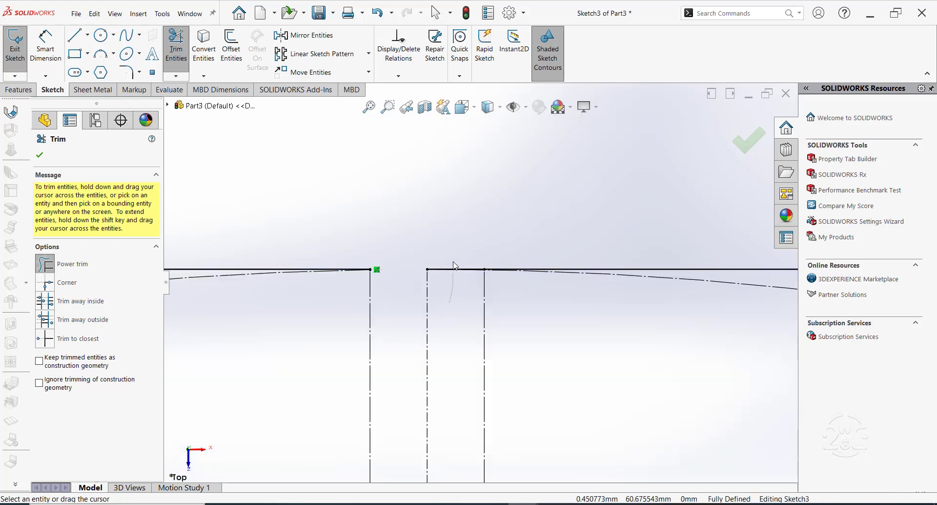
pyautogui.moveTo(452, 308); pyautogui.dragTo(455, 251)
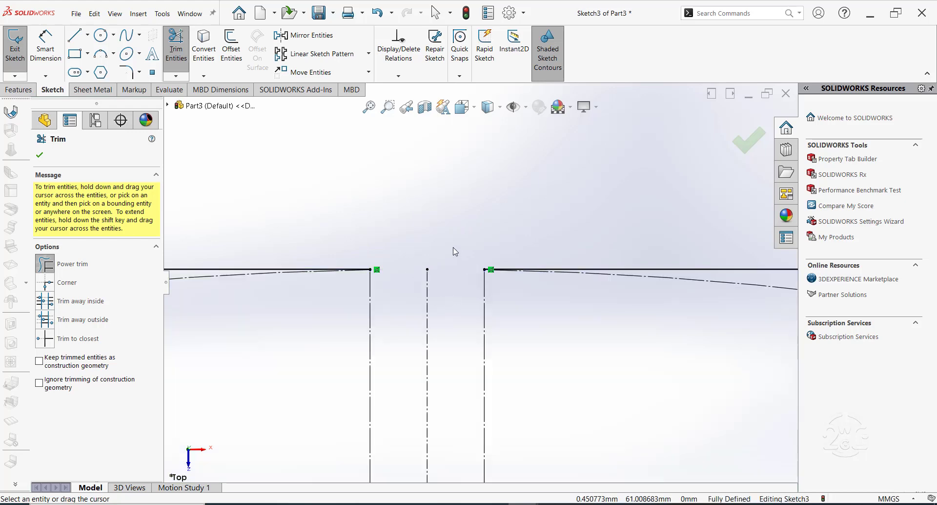
pyautogui.click(40, 155)
# Step: Zoom in and out to inspect the narrow slit at the hexagon's top
pyautogui.scroll(3, 485, 221)
pyautogui.scroll(5, 485, 221)
pyautogui.scroll(2, 522, 358)
pyautogui.scroll(-4, 523, 358)
pyautogui.scroll(3, 510, 345)
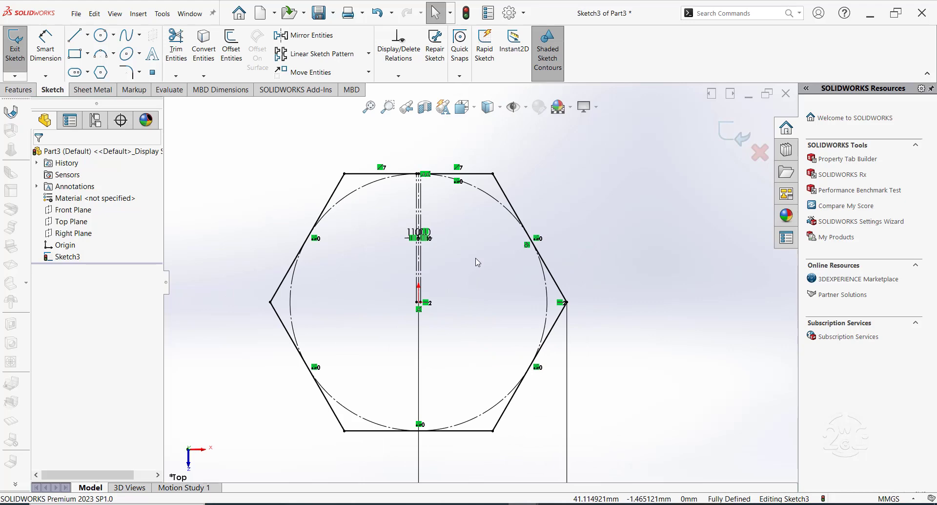
pyautogui.scroll(-6, 483, 274)
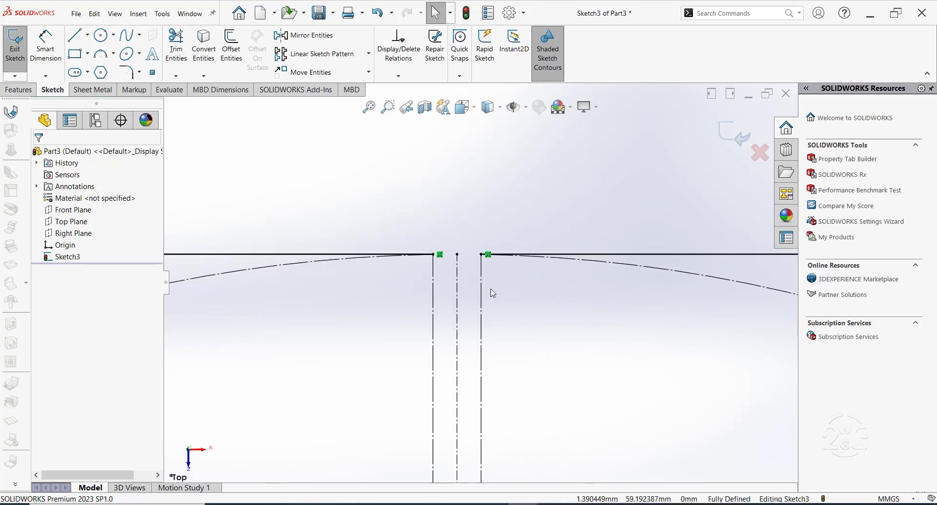
pyautogui.scroll(-2, 491, 292)
pyautogui.scroll(4, 491, 292)
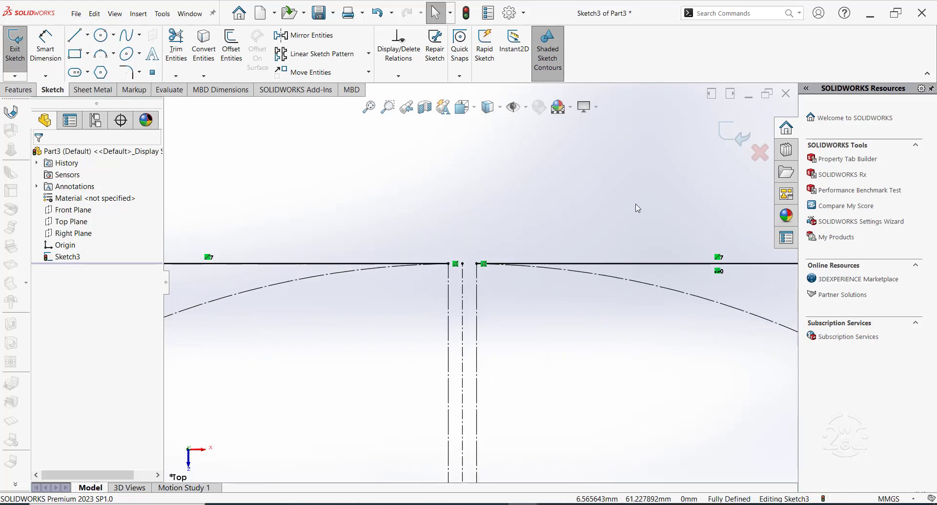
# Step: Exit Sketch3 with Ctrl+B, fit the hexagon in view and show the Features commands
pyautogui.hotkey('ctrl', 'b')
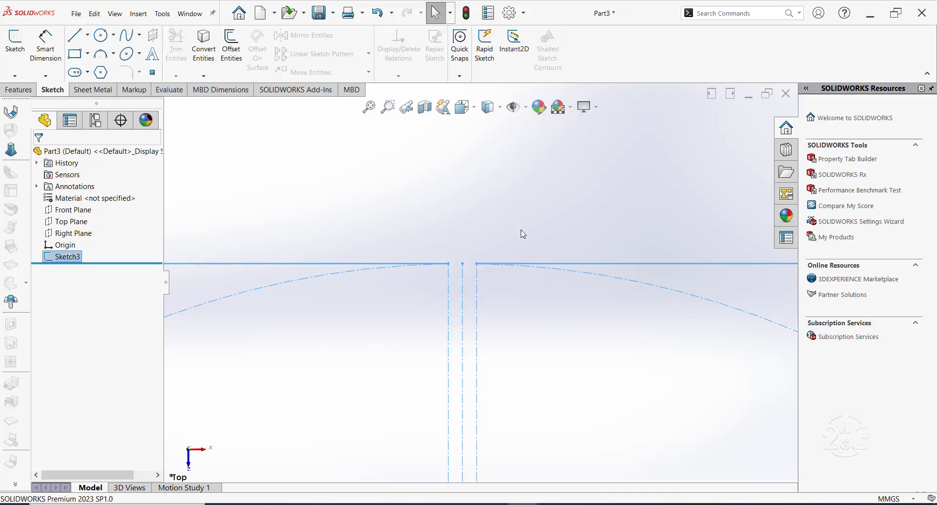
pyautogui.press('f')
pyautogui.scroll(-2, 550, 380)
pyautogui.scroll(-1, 549, 383)
pyautogui.scroll(-1, 542, 375)
pyautogui.scroll(2, 540, 364)
pyautogui.click(575, 343)
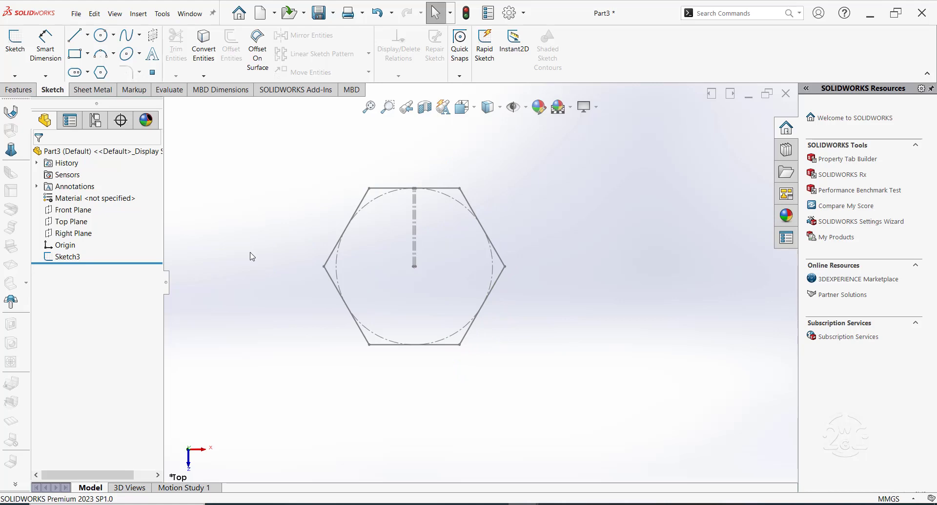
pyautogui.click(26, 92)
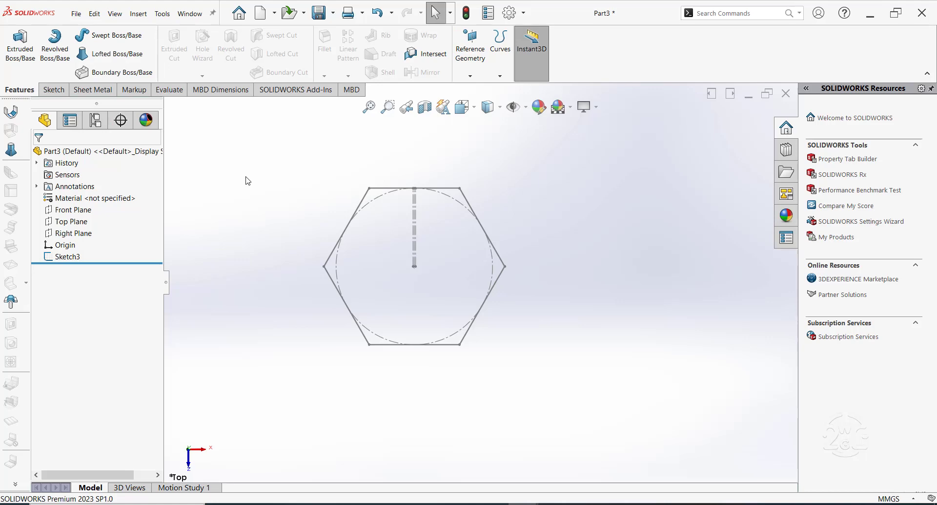
# Step: Start a new reference plane using Top Plane as its first reference
pyautogui.click(469, 77)
pyautogui.click(474, 142)
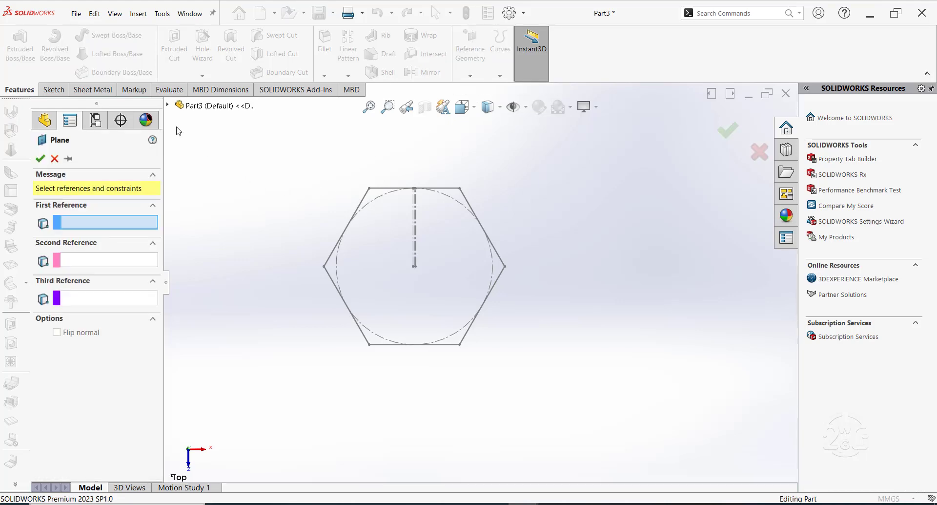
pyautogui.click(168, 105)
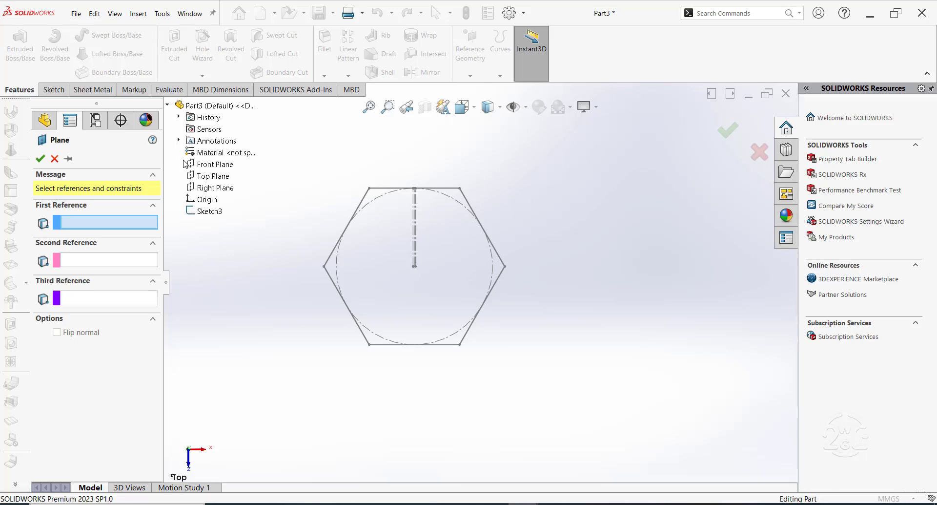
pyautogui.click(209, 176)
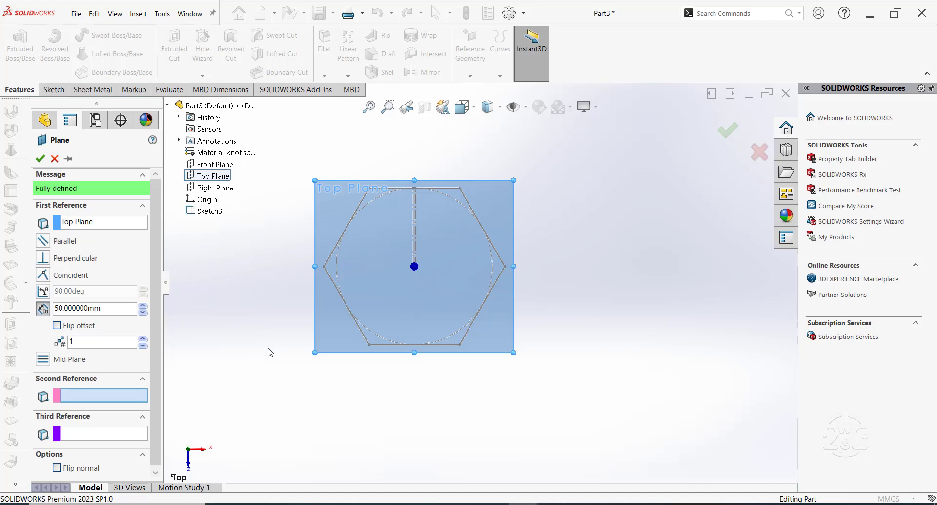
pyautogui.moveTo(270, 350)
pyautogui.mouseDown(button='middle')
pyautogui.moveTo(259, 320)
pyautogui.moveTo(275, 211)
pyautogui.mouseUp(button='middle')
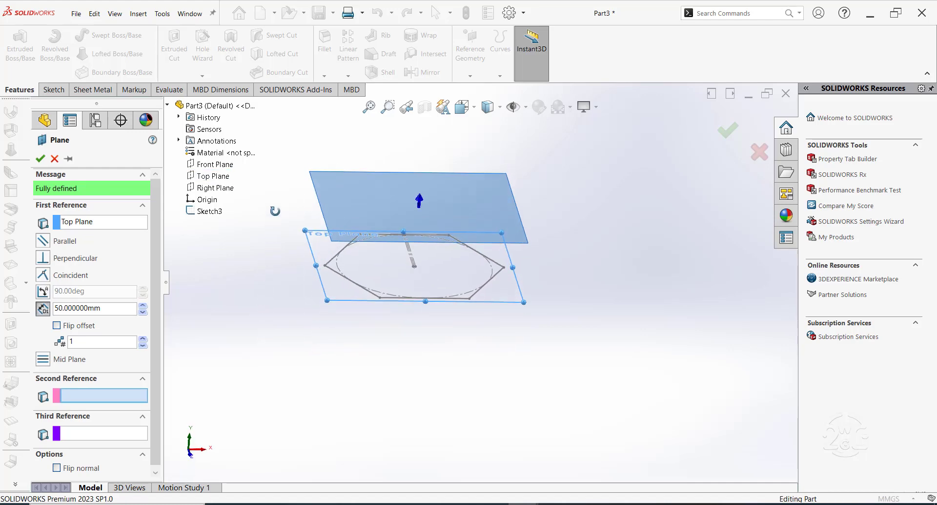
# Step: Set the plane's offset to 50 mm above Top Plane and create Plane1
pyautogui.click(43, 309)
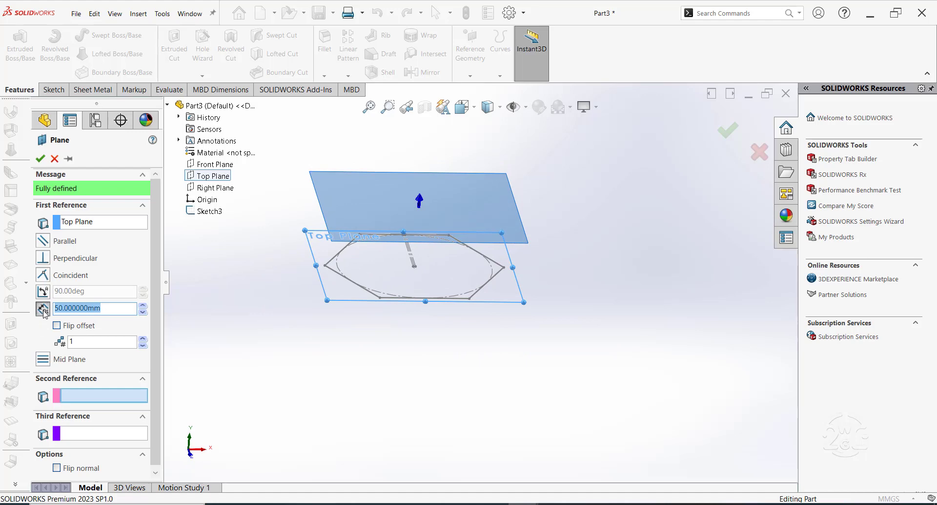
pyautogui.click(56, 325)
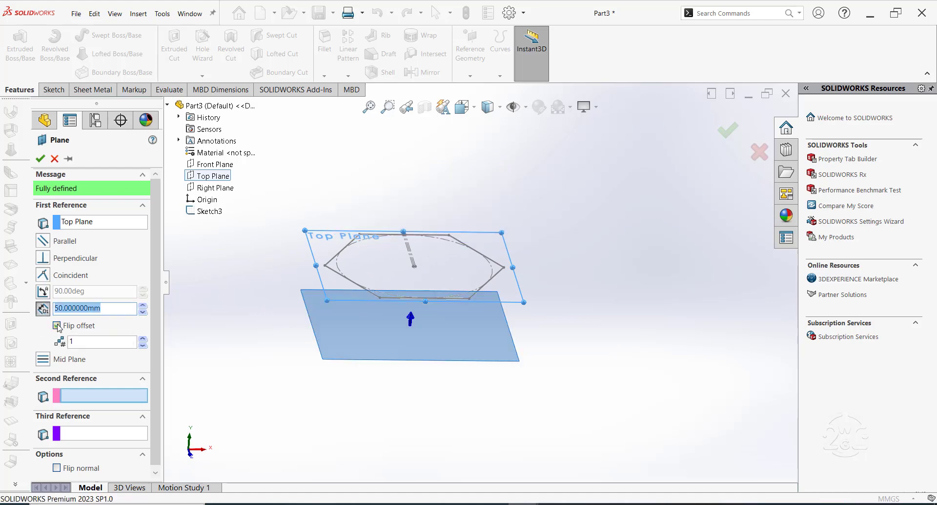
pyautogui.click(142, 306)
pyautogui.click(143, 306)
pyautogui.click(142, 313)
pyautogui.click(143, 313)
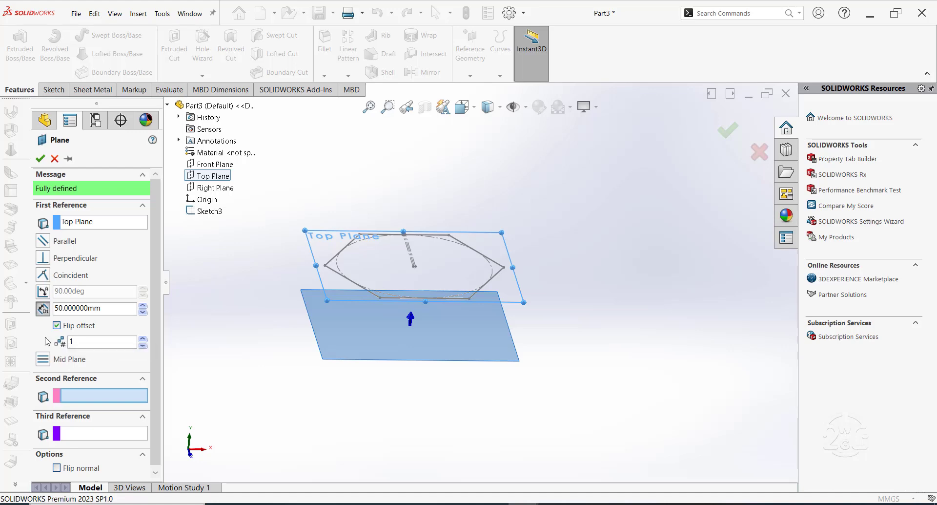
pyautogui.moveTo(159, 286); pyautogui.dragTo(160, 306)
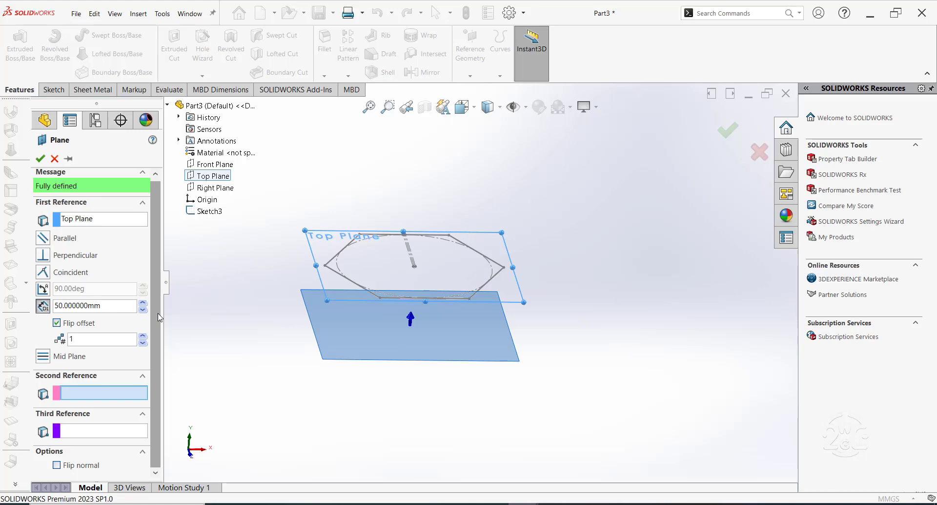
pyautogui.click(56, 323)
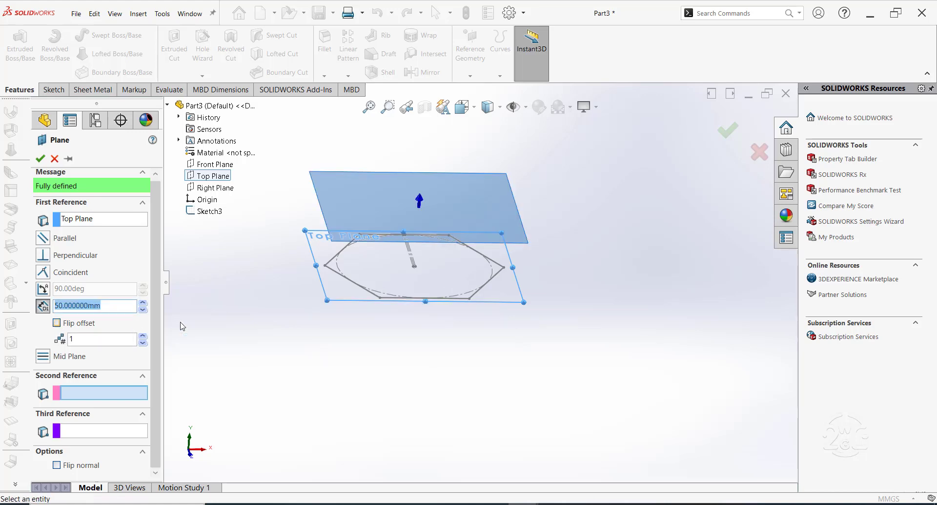
pyautogui.click(41, 158)
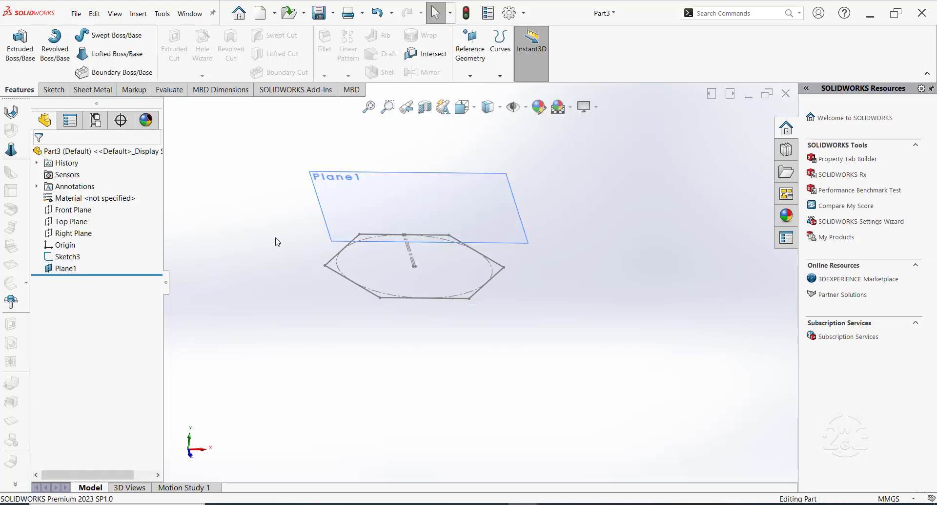
pyautogui.click(331, 227)
# Step: Sketch a smaller hexagon centred on the origin on Plane1
pyautogui.click(369, 193)
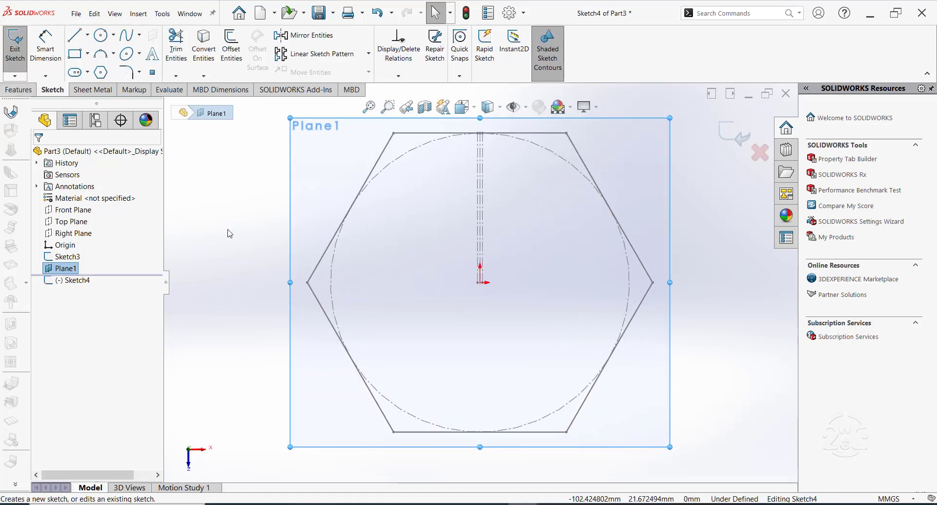
pyautogui.click(101, 72)
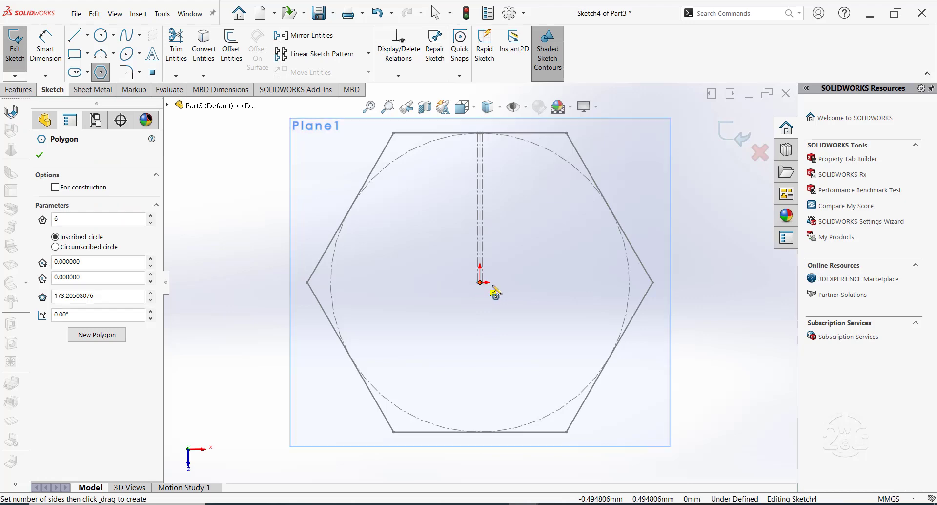
pyautogui.moveTo(479, 284); pyautogui.dragTo(602, 283)
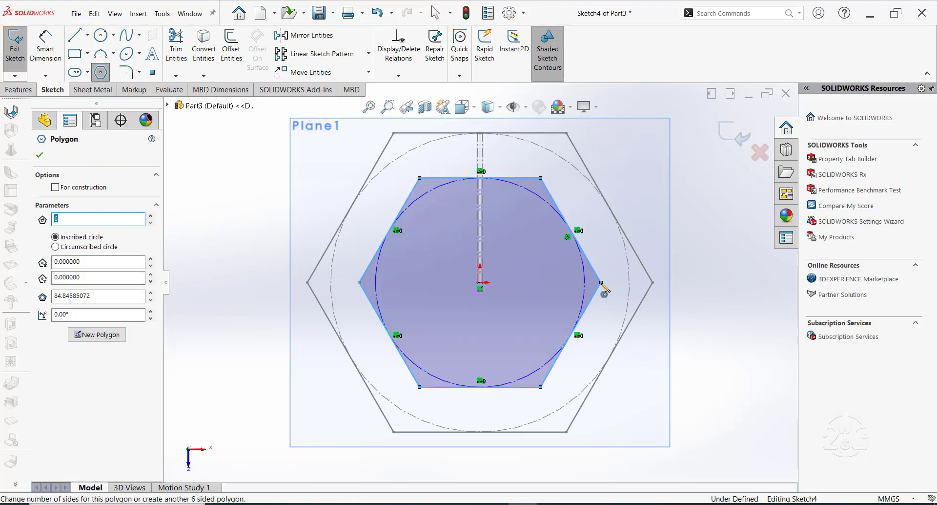
pyautogui.press('Escape')
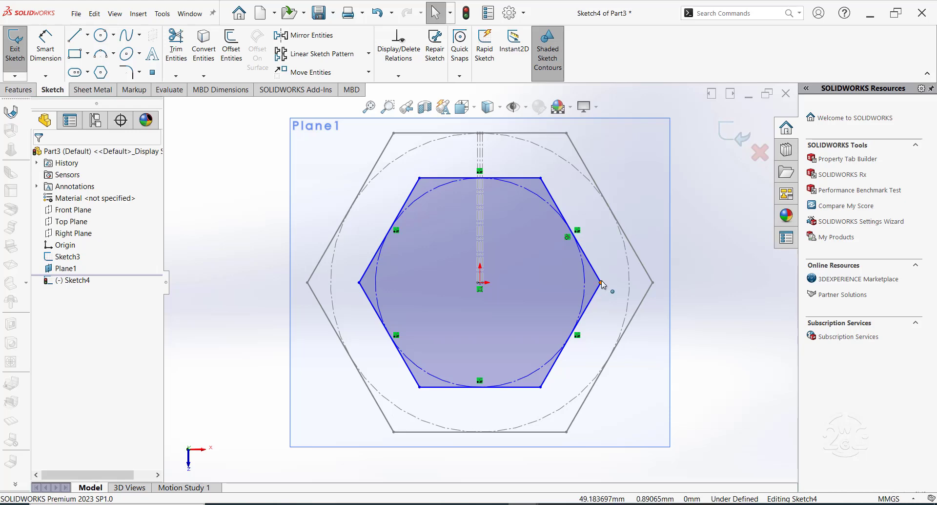
# Step: Make the small hexagon's right corner horizontal with the centre point
pyautogui.click(601, 283)
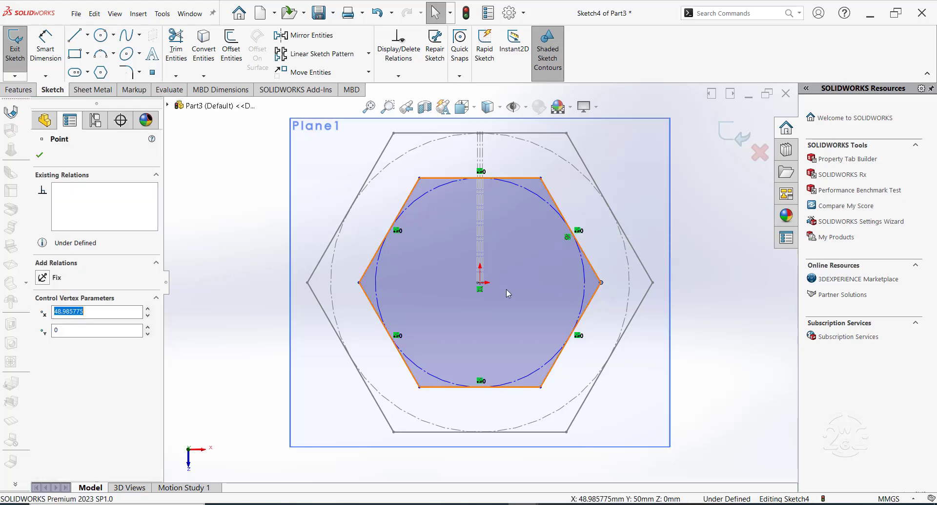
pyautogui.keyDown('ctrl'); pyautogui.click(481, 282); pyautogui.keyUp('ctrl')
pyautogui.click(510, 239)
pyautogui.press('Escape')
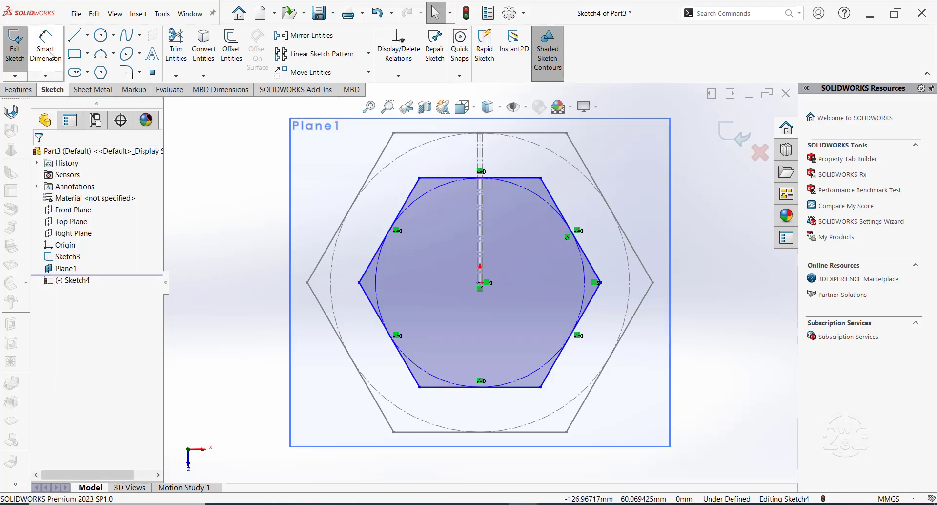
# Step: Dimension the centre-to-right-corner distance at 35 mm
pyautogui.click(45, 45)
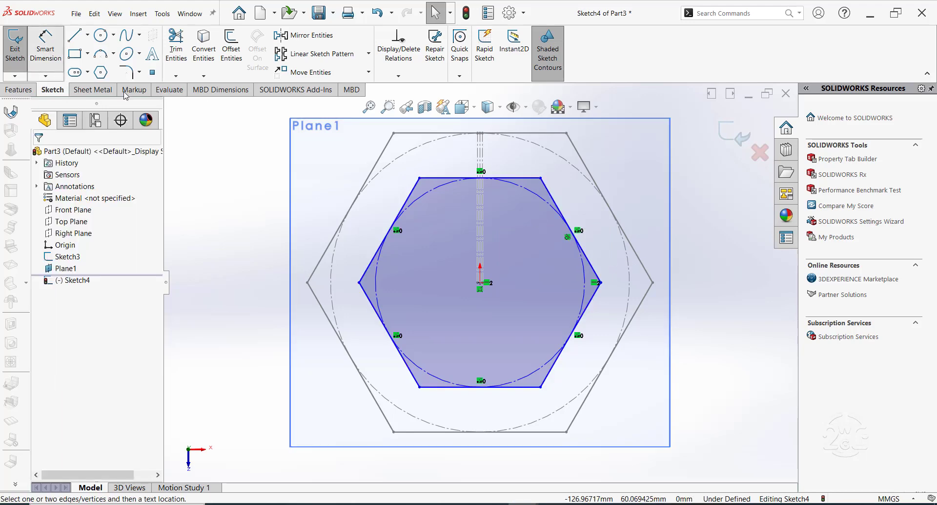
pyautogui.click(600, 283)
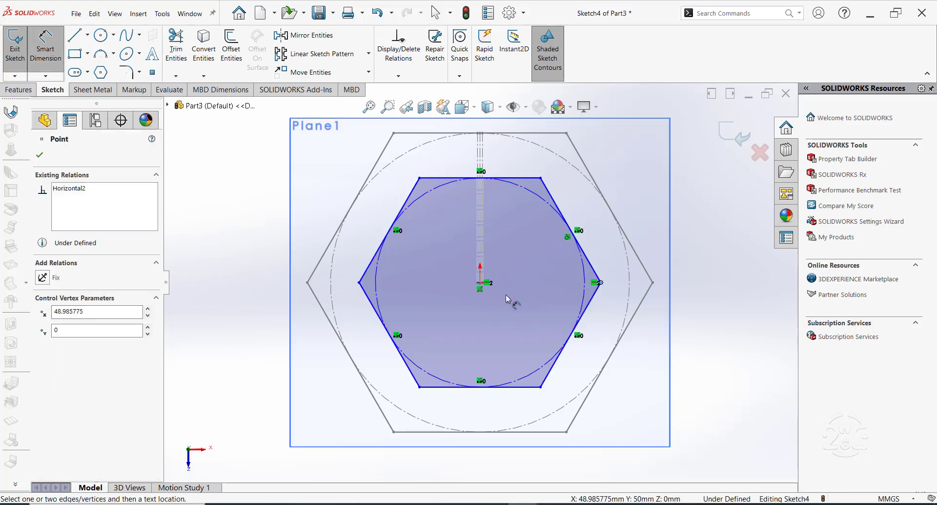
pyautogui.click(479, 284)
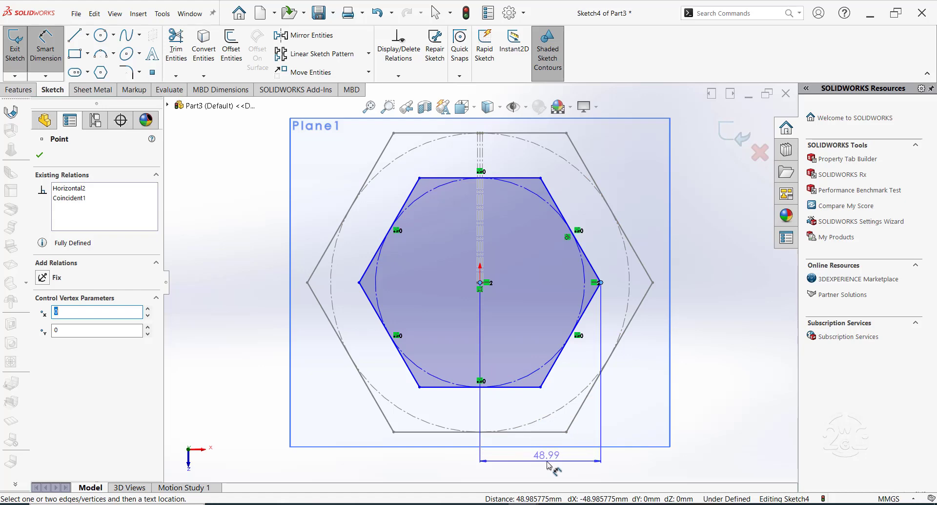
pyautogui.click(548, 466)
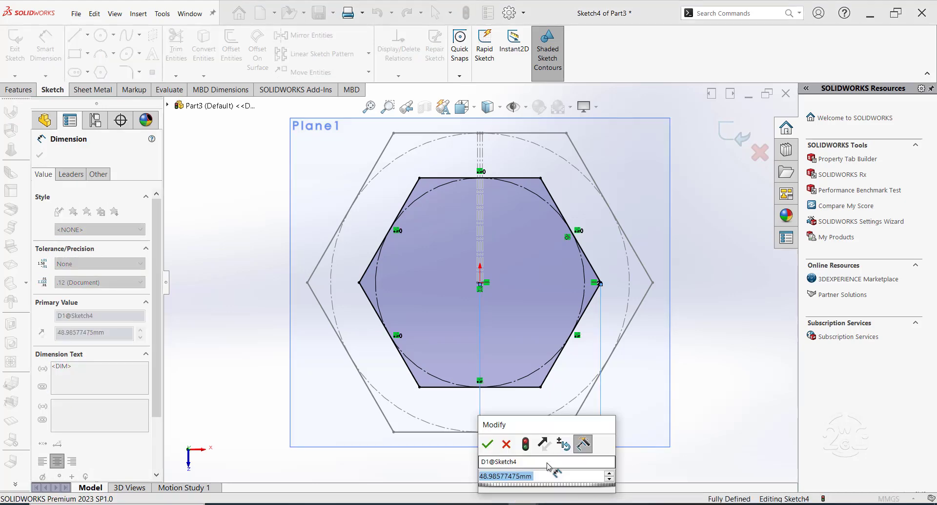
pyautogui.write('35')
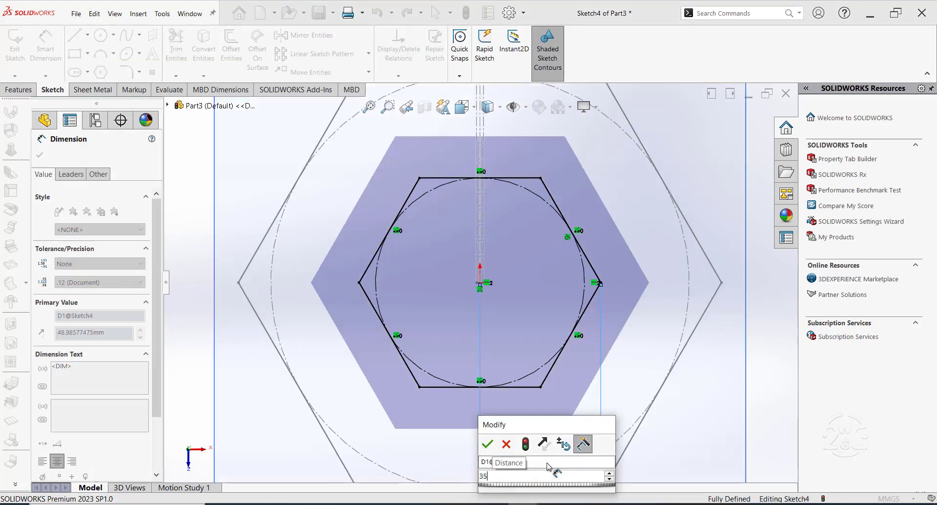
pyautogui.press('Return')
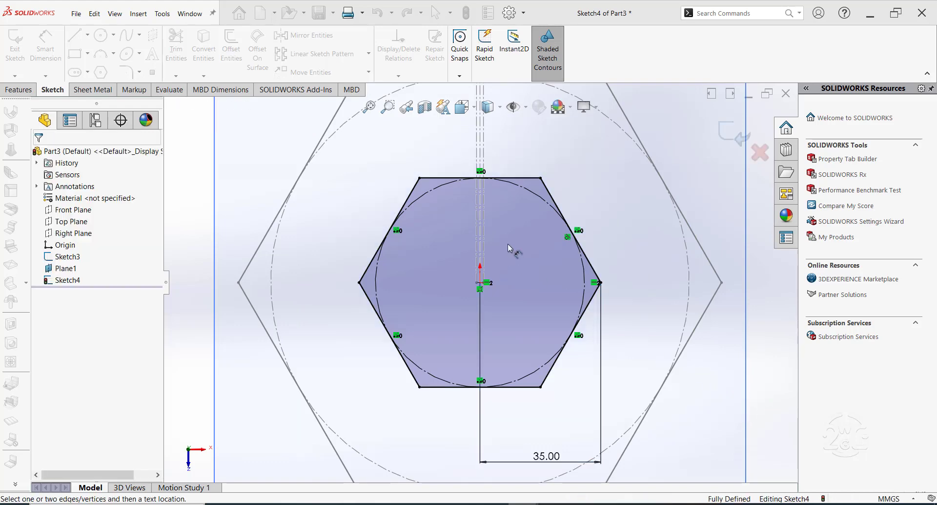
pyautogui.scroll(-5, 498, 256)
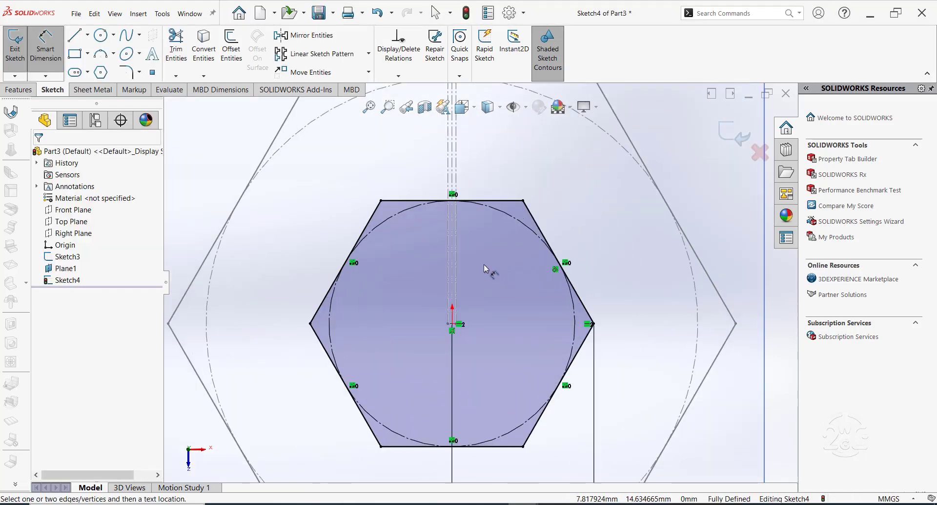
# Step: Draw a vertical centreline from the hexagon's centre to the top edge's midpoint
pyautogui.click(87, 35)
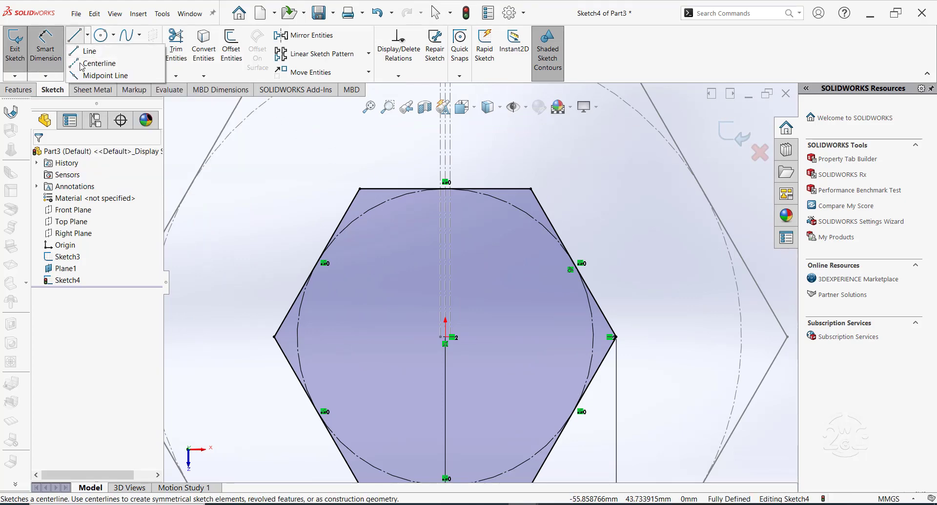
pyautogui.click(92, 63)
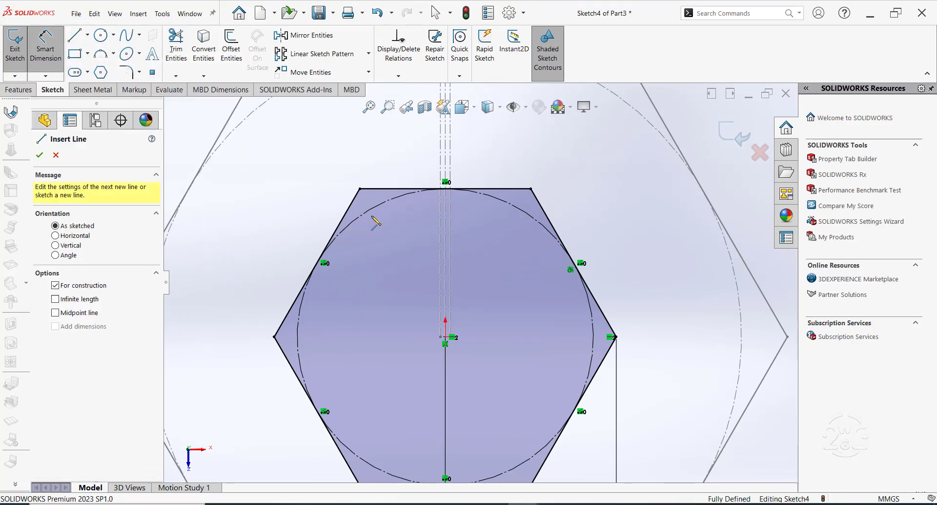
pyautogui.click(445, 336)
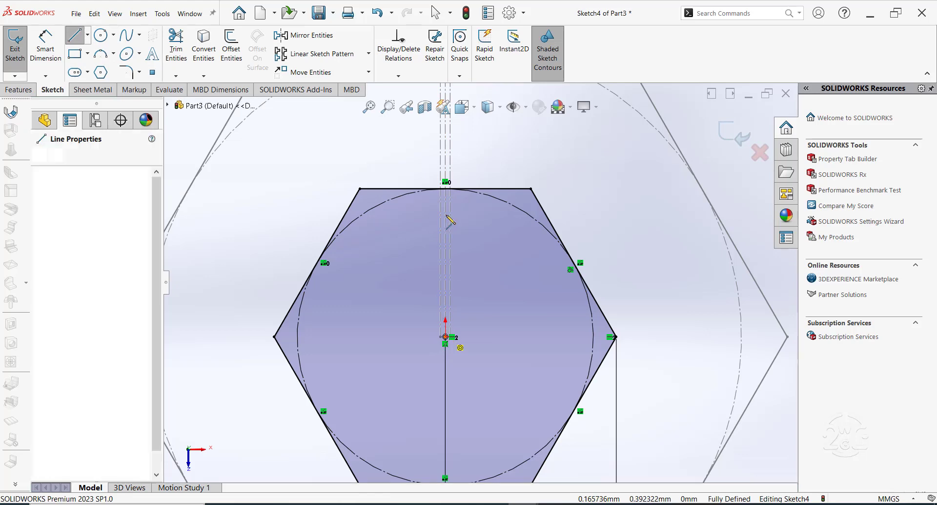
pyautogui.click(446, 189)
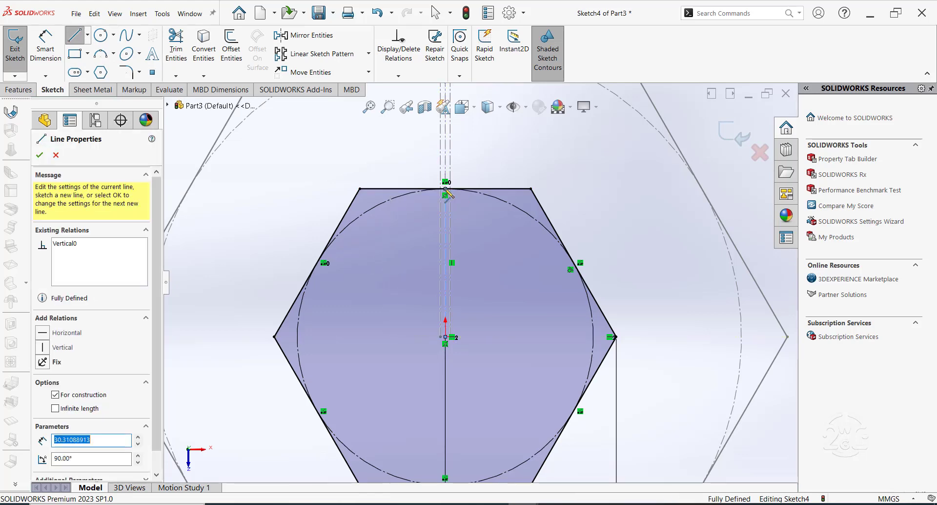
pyautogui.press('Escape')
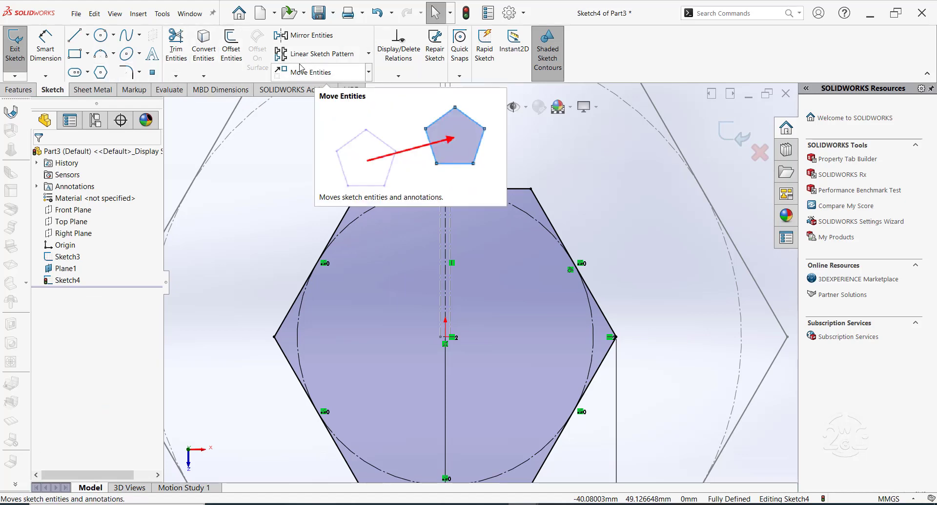
# Step: Offset the centreline 1 mm to both sides
pyautogui.click(232, 48)
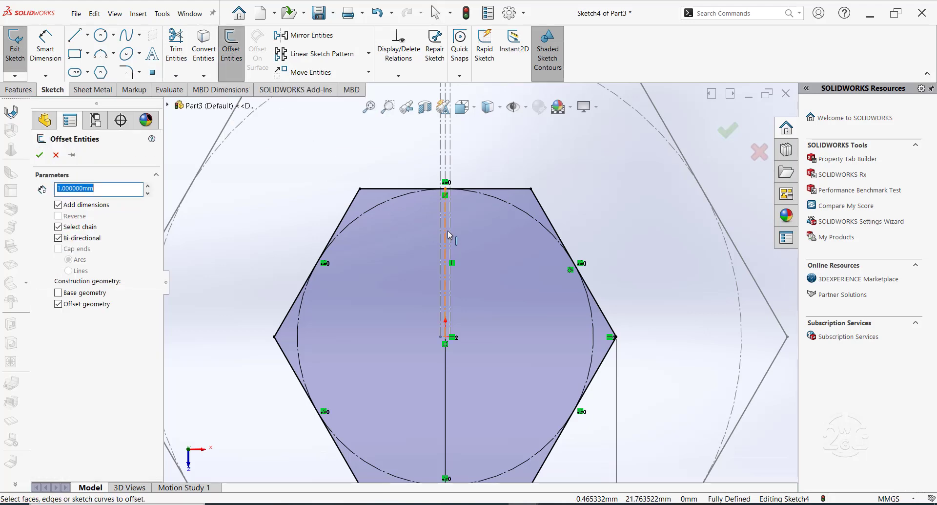
pyautogui.click(444, 227)
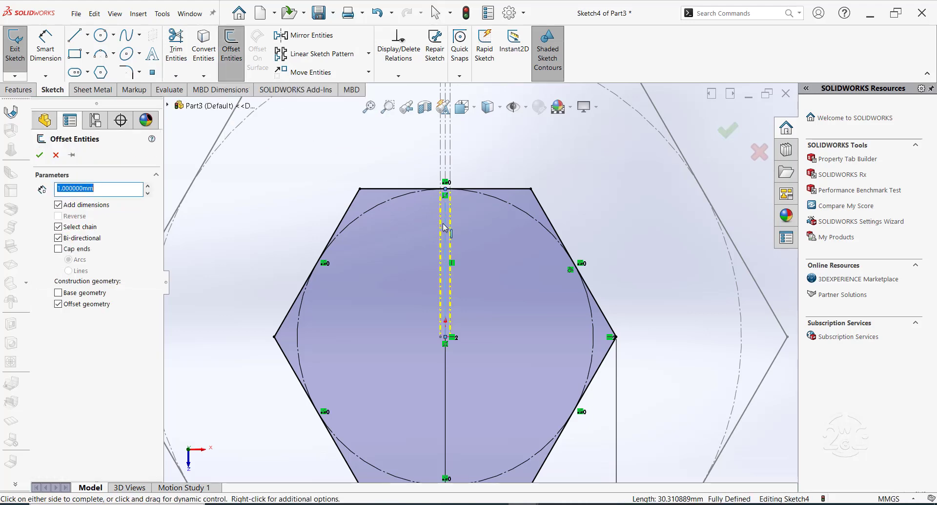
pyautogui.click(41, 155)
pyautogui.scroll(-6, 446, 189)
pyautogui.scroll(-1, 464, 205)
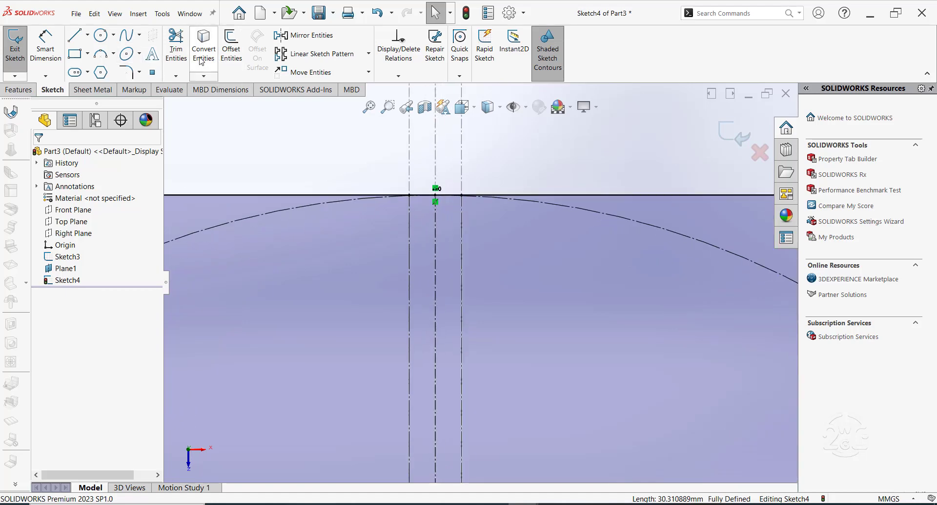
# Step: Trim the top edge between the two offset lines to open the slit
pyautogui.click(177, 54)
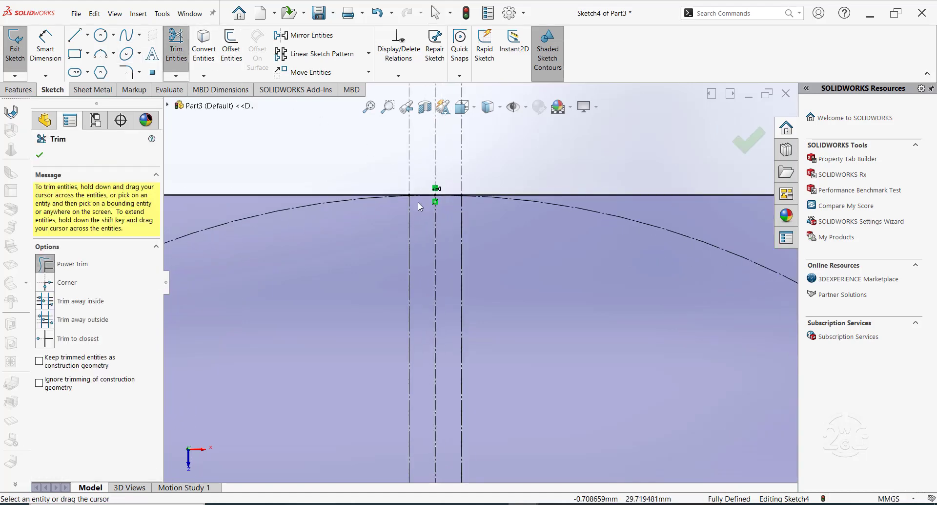
pyautogui.moveTo(425, 203); pyautogui.dragTo(421, 190)
pyautogui.moveTo(445, 220); pyautogui.dragTo(449, 186)
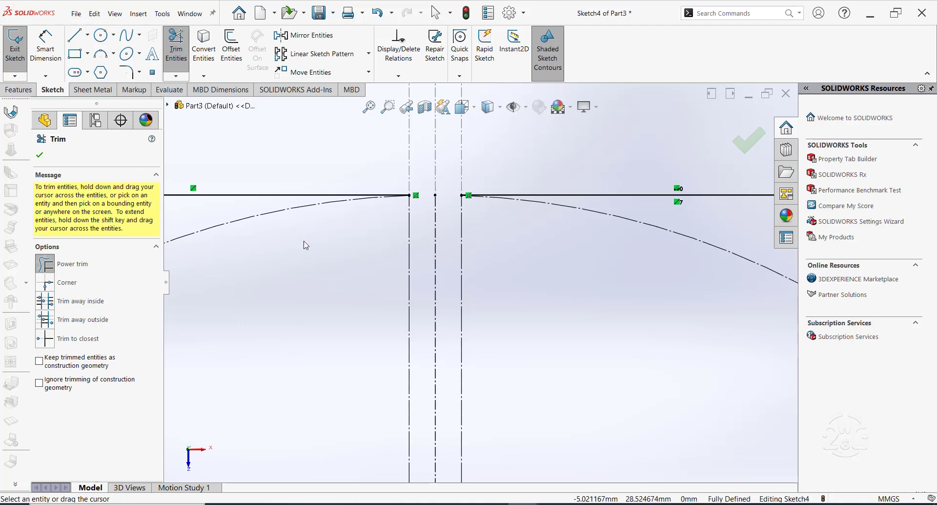
pyautogui.click(41, 155)
# Step: Exit the small hexagon's sketch and fit both hexagons and Plane1 in view
pyautogui.press('z')
pyautogui.click(362, 291)
pyautogui.hotkey('ctrl', '8')
pyautogui.hotkey('ctrl', 'b')
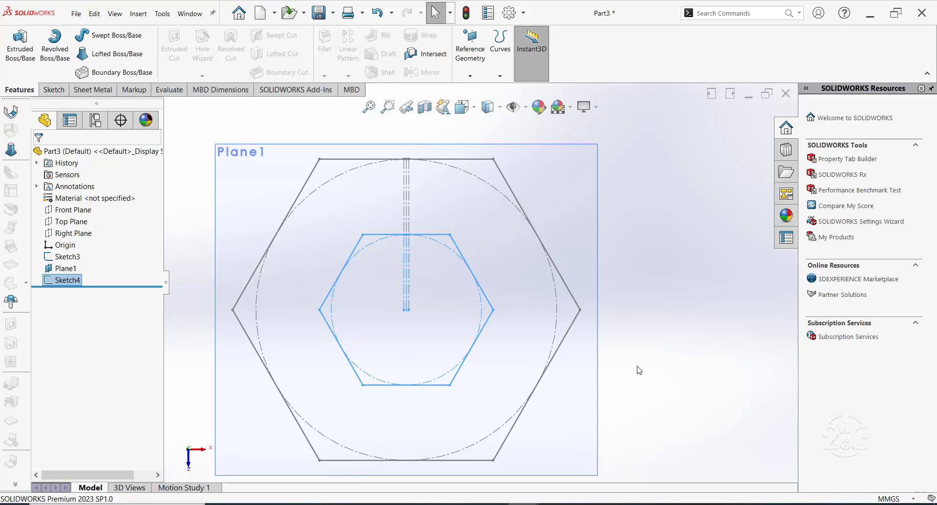
# Step: Orbit to see both hexagons in 3D, then launch Lofted-Bend from Sheet Metal and dismiss its warning
pyautogui.press('z')
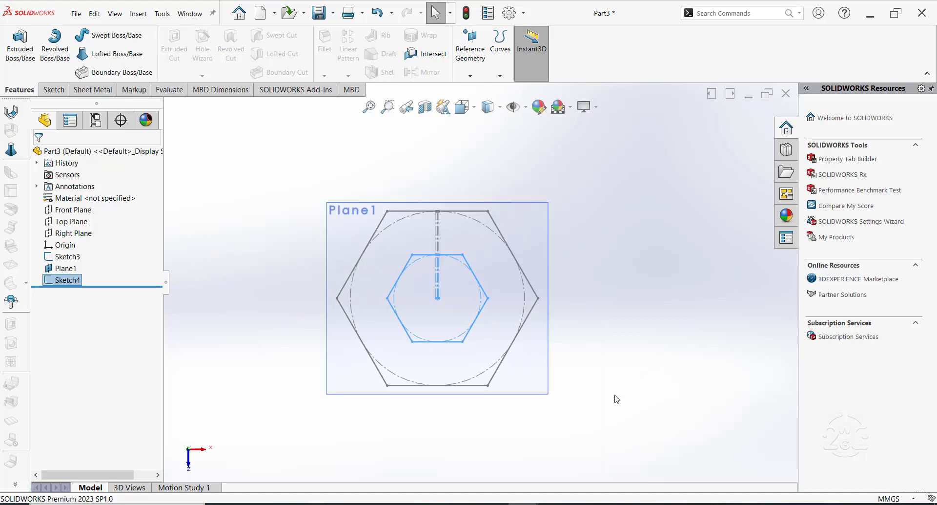
pyautogui.moveTo(616, 398); pyautogui.dragTo(588, 296, button='middle')
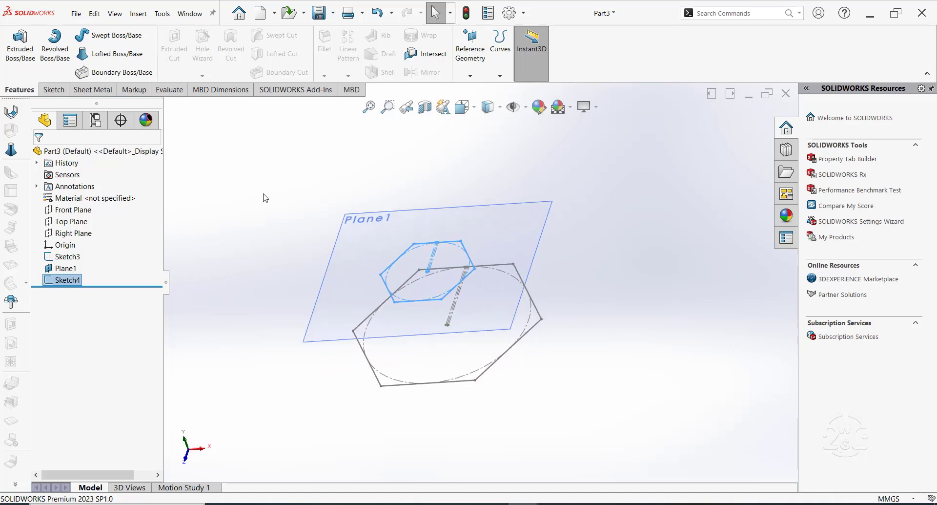
pyautogui.click(93, 89)
pyautogui.click(90, 47)
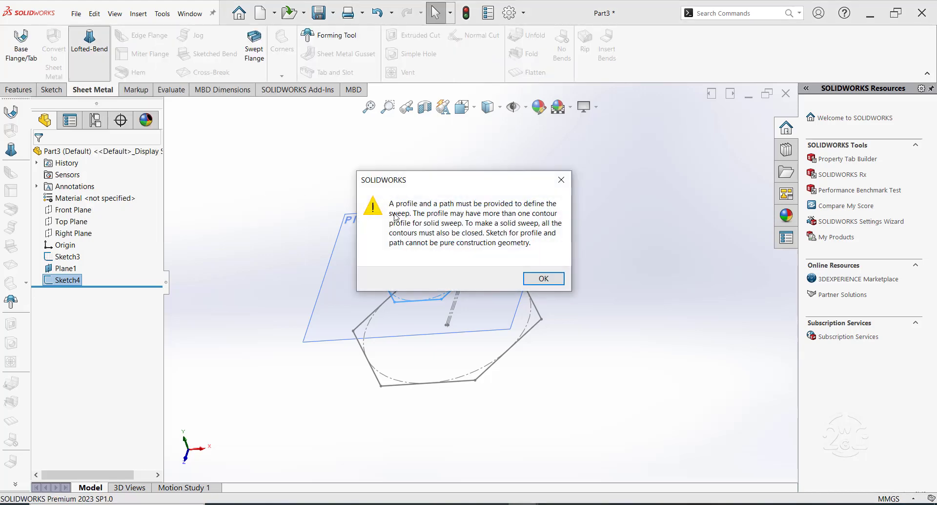
pyautogui.click(543, 278)
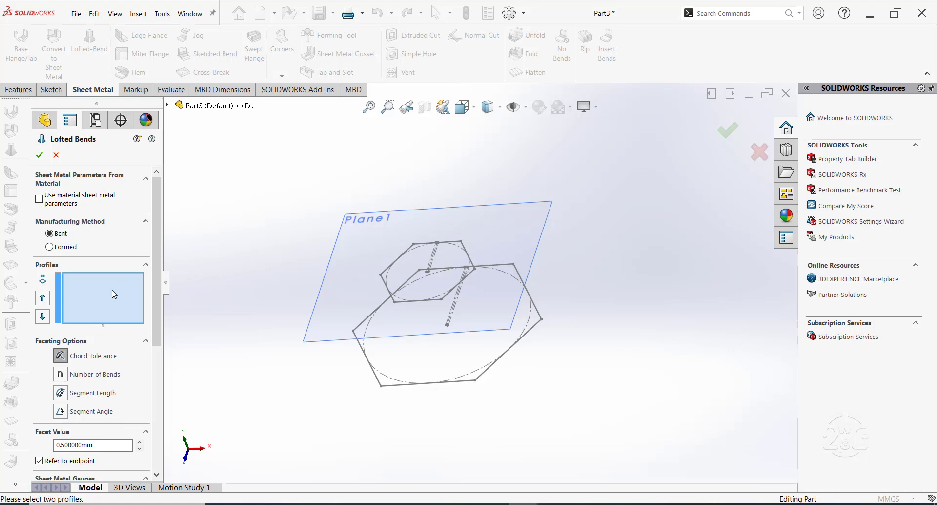
# Step: Pick Sketch4 then Sketch3 as profiles and check the 1.5 mm thickness and 0.5 mm bend radius
pyautogui.click(401, 303)
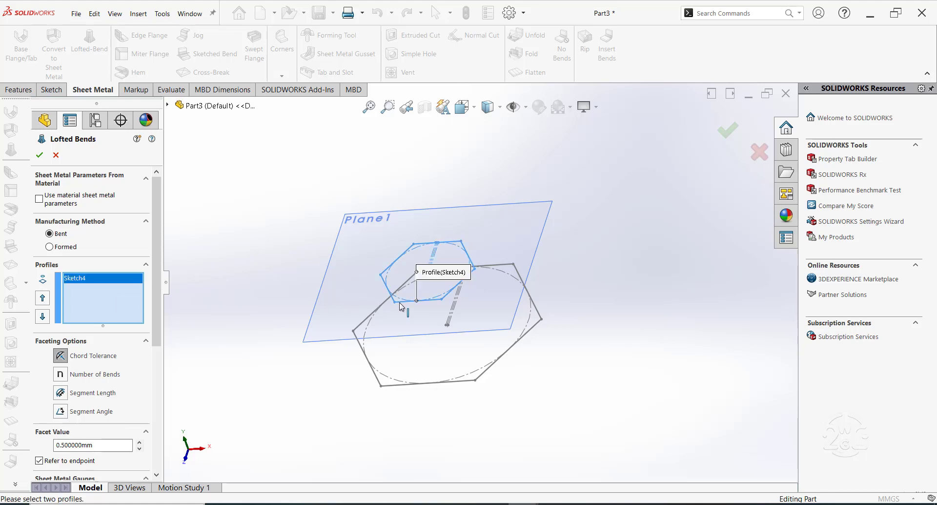
pyautogui.click(398, 386)
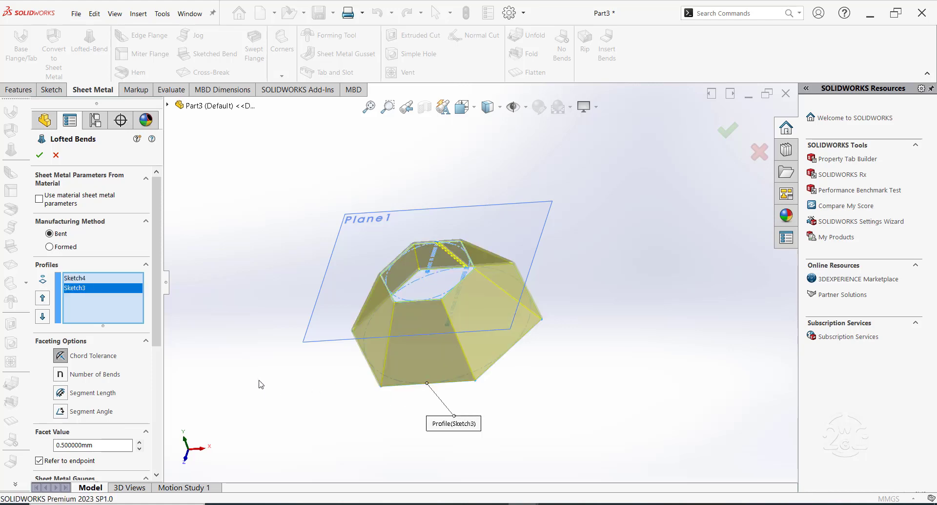
pyautogui.scroll(-3, 161, 337)
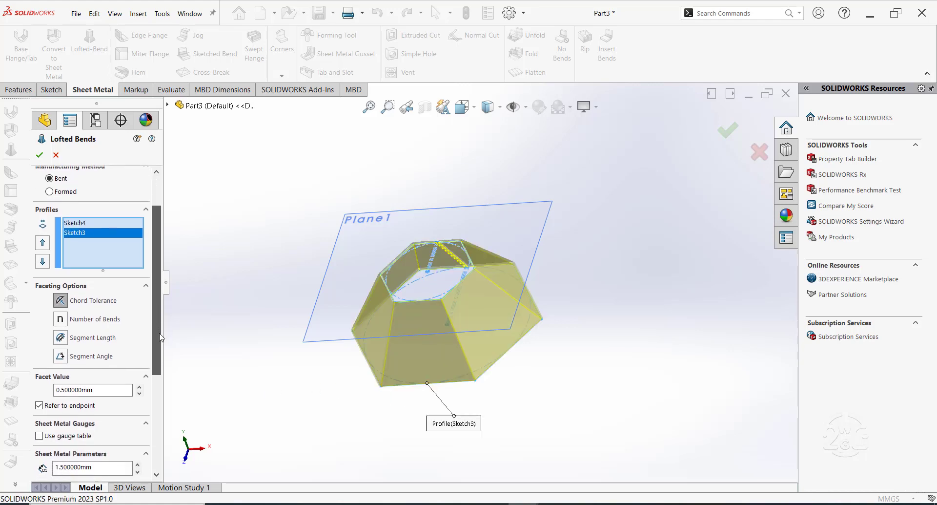
pyautogui.moveTo(159, 332); pyautogui.dragTo(161, 337)
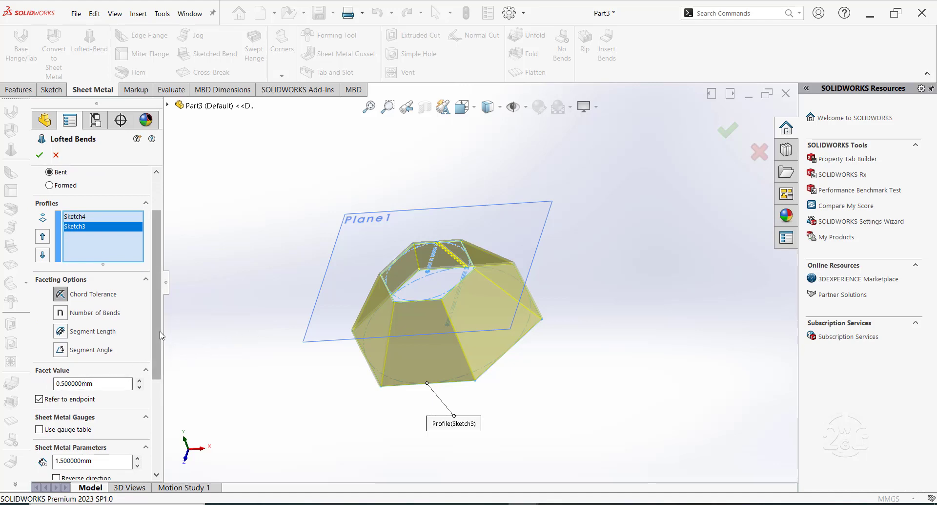
pyautogui.moveTo(156, 331); pyautogui.dragTo(157, 376)
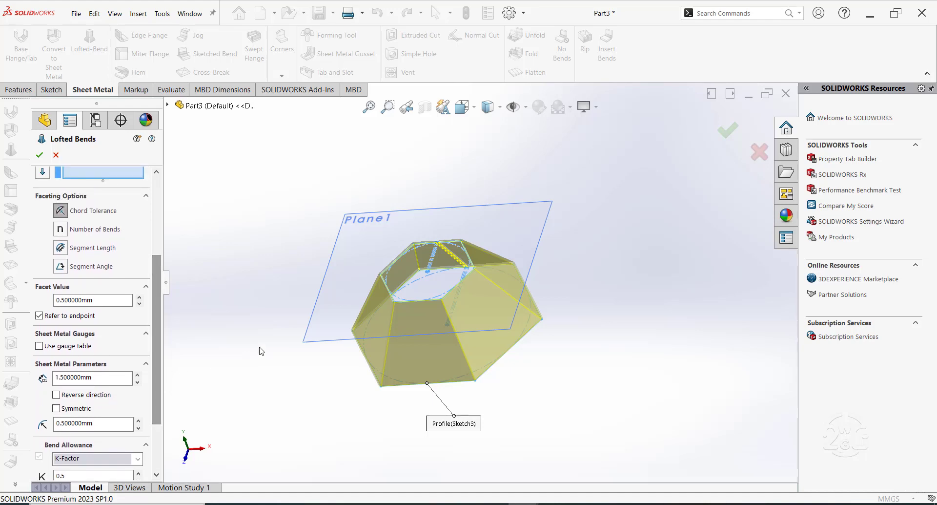
pyautogui.moveTo(259, 347); pyautogui.dragTo(312, 348, button='middle')
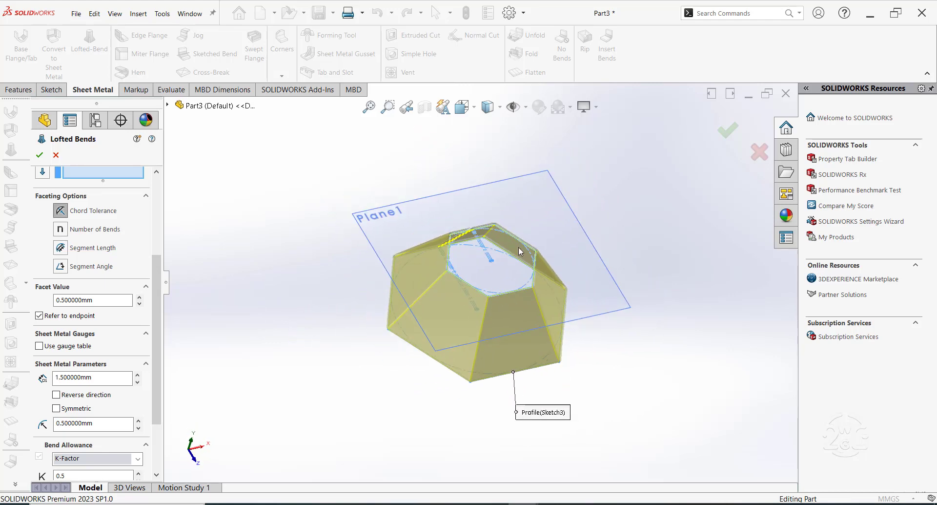
# Step: Accept the lofted bend to create Lofted Bends1, then hide Plane1
pyautogui.click(725, 136)
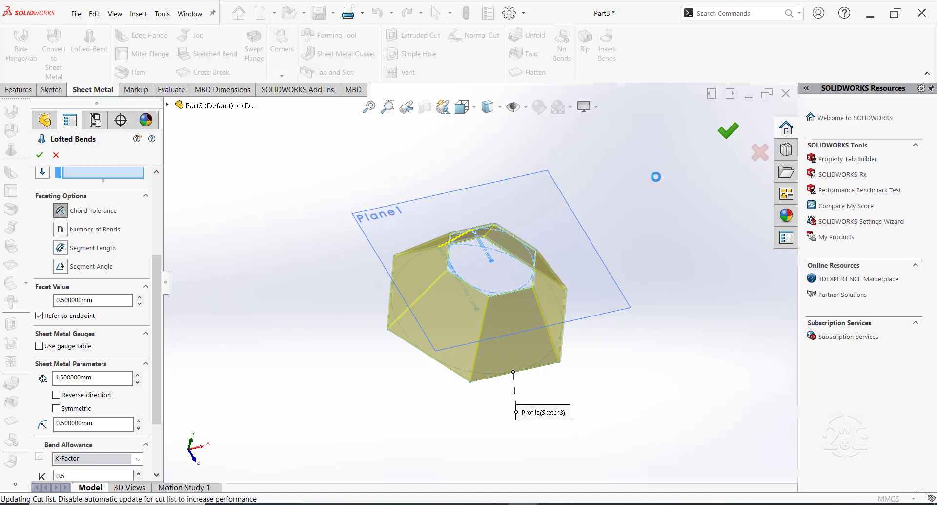
pyautogui.click(588, 232)
pyautogui.click(641, 202)
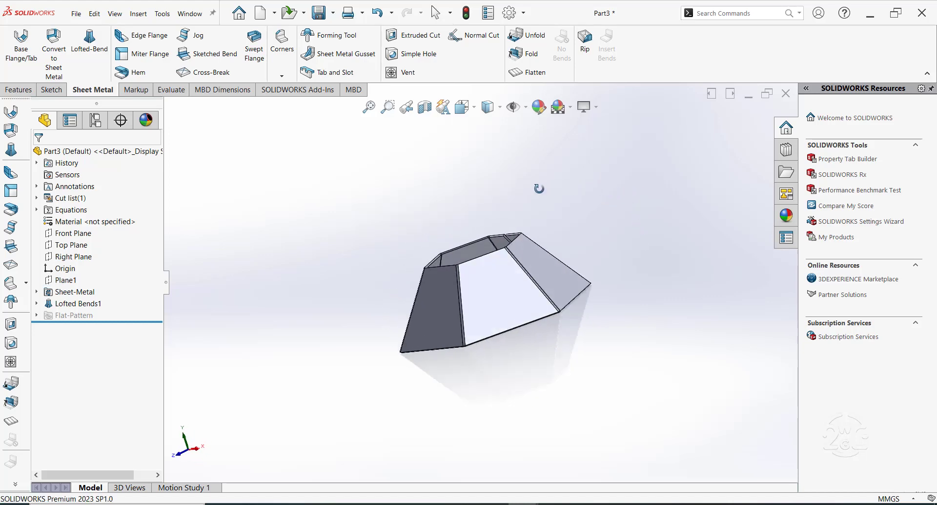